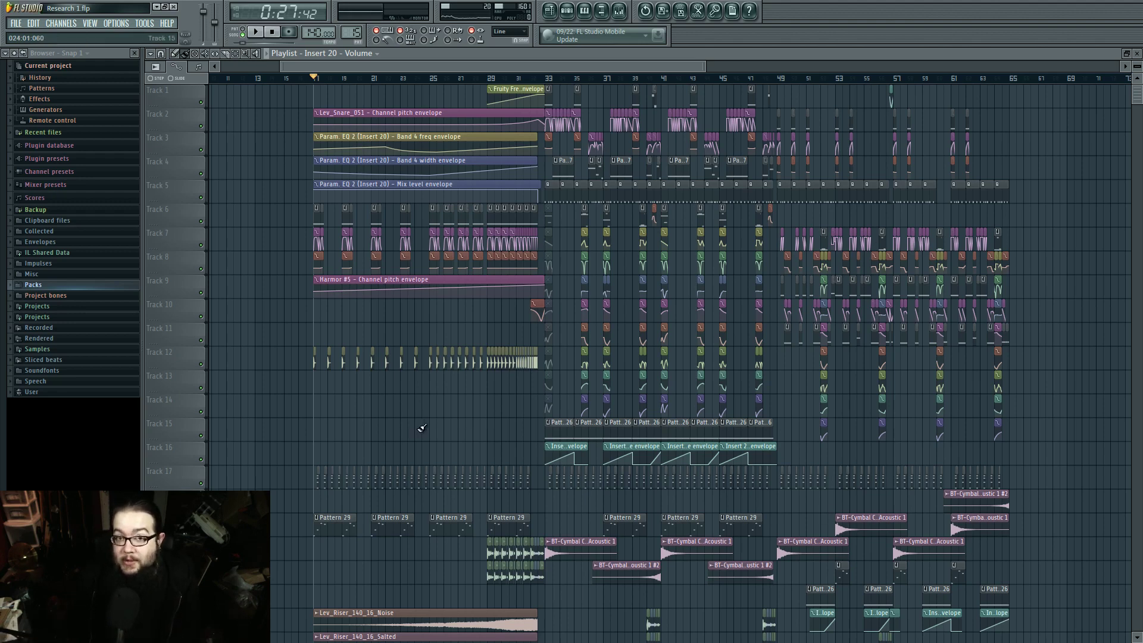
{"action": "scroll", "coordinate": [435, 425], "scroll_direction": "left", "scroll_amount": 2}
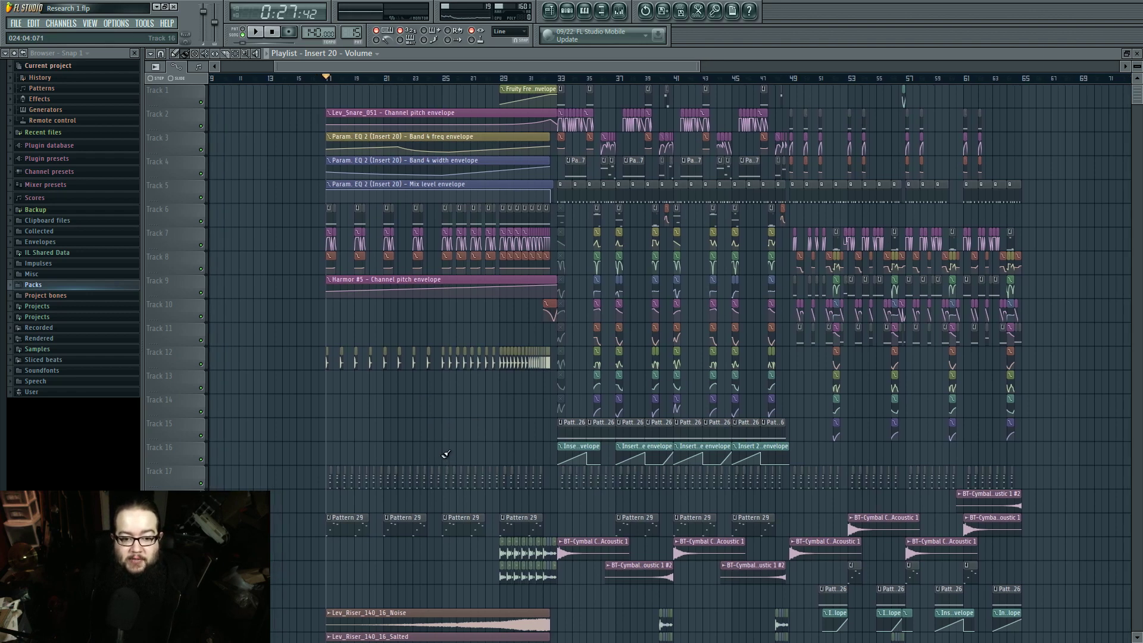
{"action": "scroll", "coordinate": [459, 410], "scroll_direction": "down", "scroll_amount": 5}
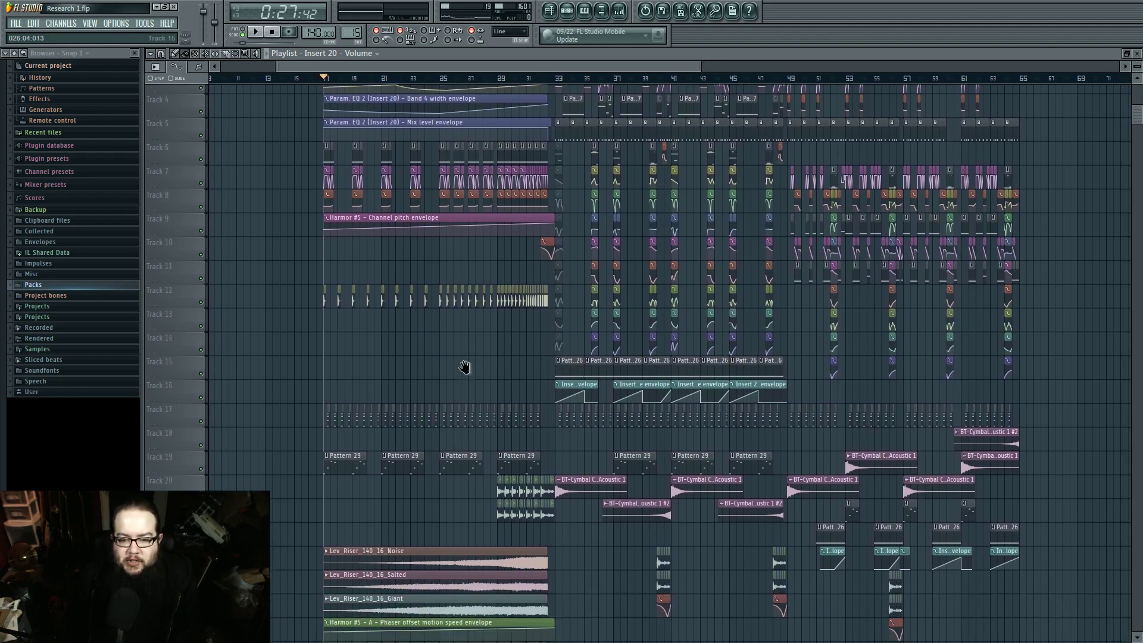
{"action": "scroll", "coordinate": [474, 344], "scroll_direction": "up", "scroll_amount": 5}
{"action": "scroll", "coordinate": [484, 467], "scroll_direction": "left", "scroll_amount": 2}
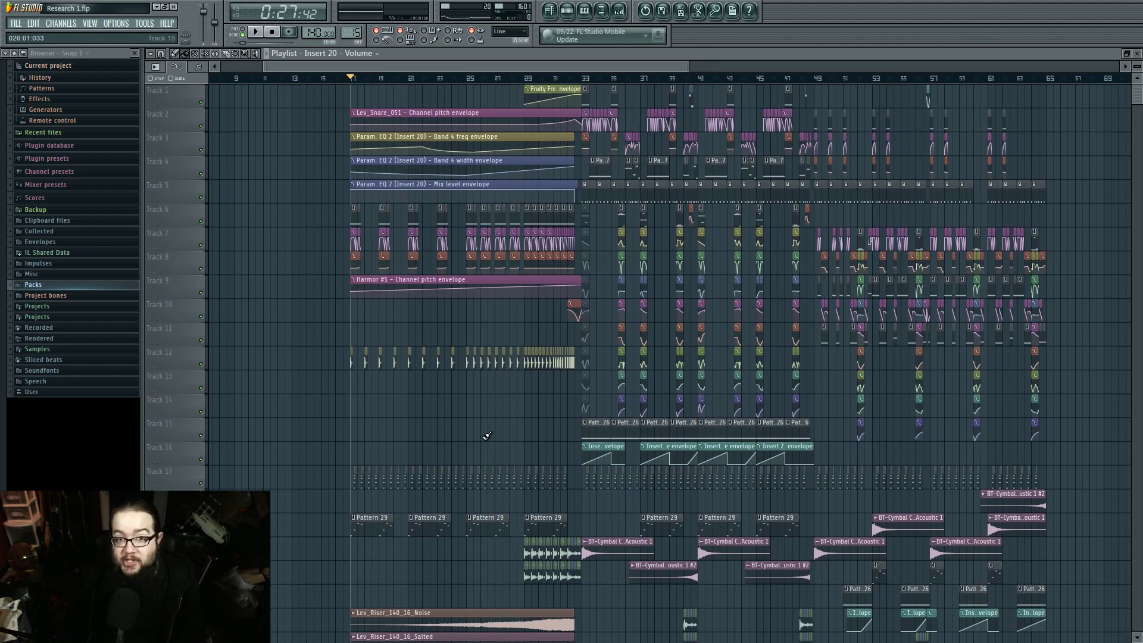
{"action": "scroll", "coordinate": [499, 422], "scroll_direction": "right", "scroll_amount": 2}
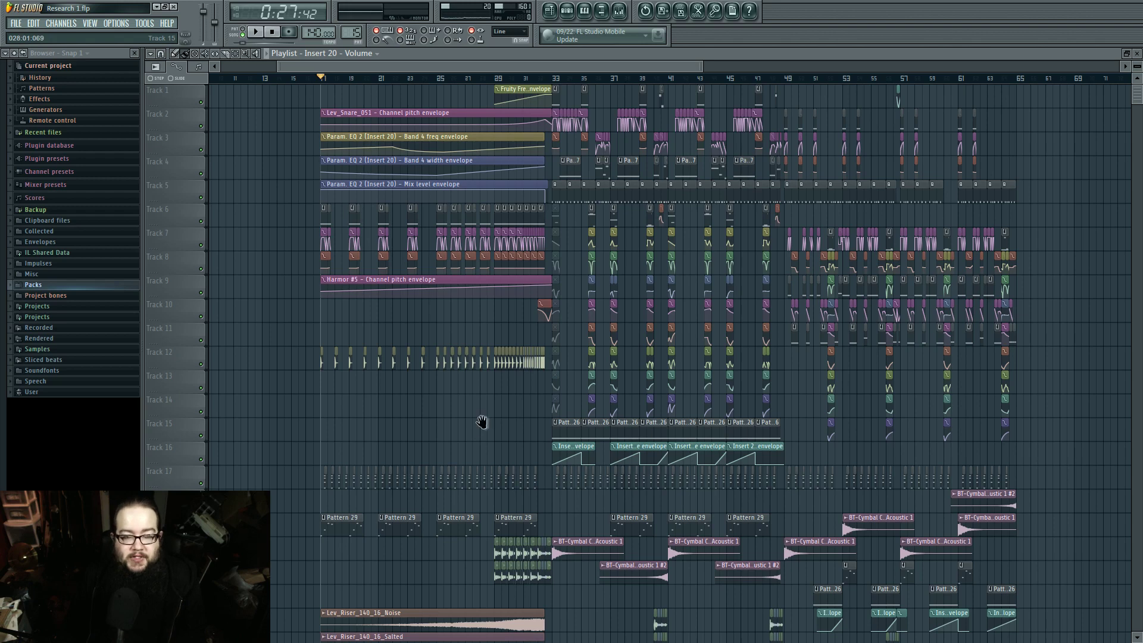
{"action": "scroll", "coordinate": [487, 424], "scroll_direction": "left", "scroll_amount": 1}
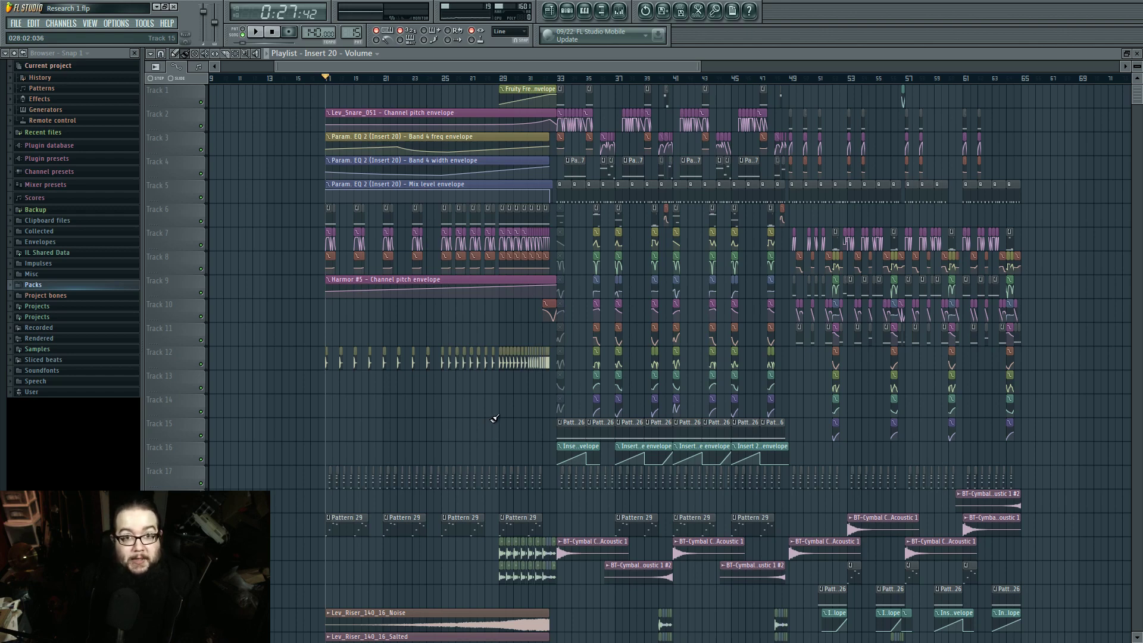
{"action": "scroll", "coordinate": [483, 422], "scroll_direction": "right", "scroll_amount": 2}
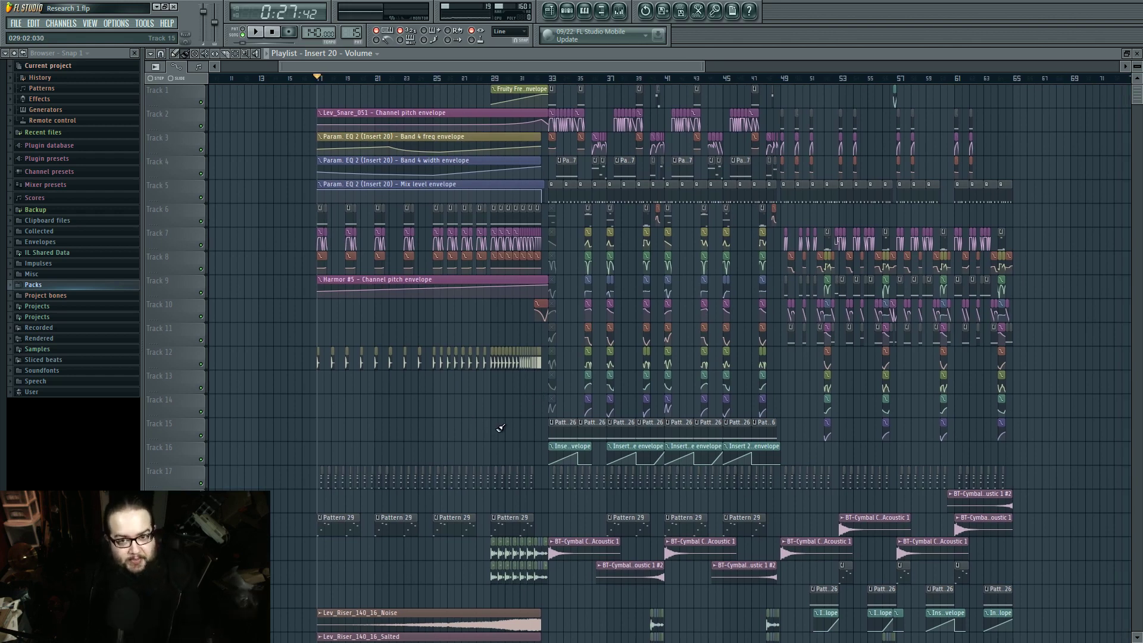
Step: Play back Pattern 6 with its stacked Patcher automation clips from bar 117 in the playlist
{"action": "scroll", "coordinate": [476, 423], "scroll_direction": "right", "scroll_amount": 10}
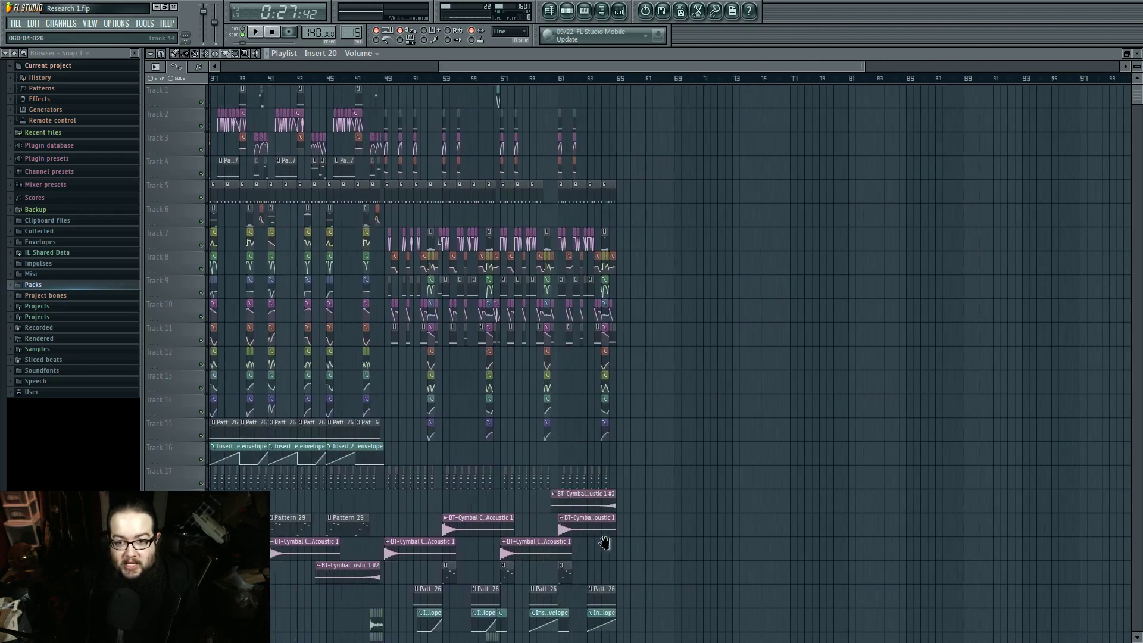
{"action": "scroll", "coordinate": [357, 357], "scroll_direction": "down", "scroll_amount": 5}
{"action": "scroll", "coordinate": [541, 428], "scroll_direction": "up", "scroll_amount": 5}
{"action": "scroll", "coordinate": [540, 429], "scroll_direction": "right", "scroll_amount": 10}
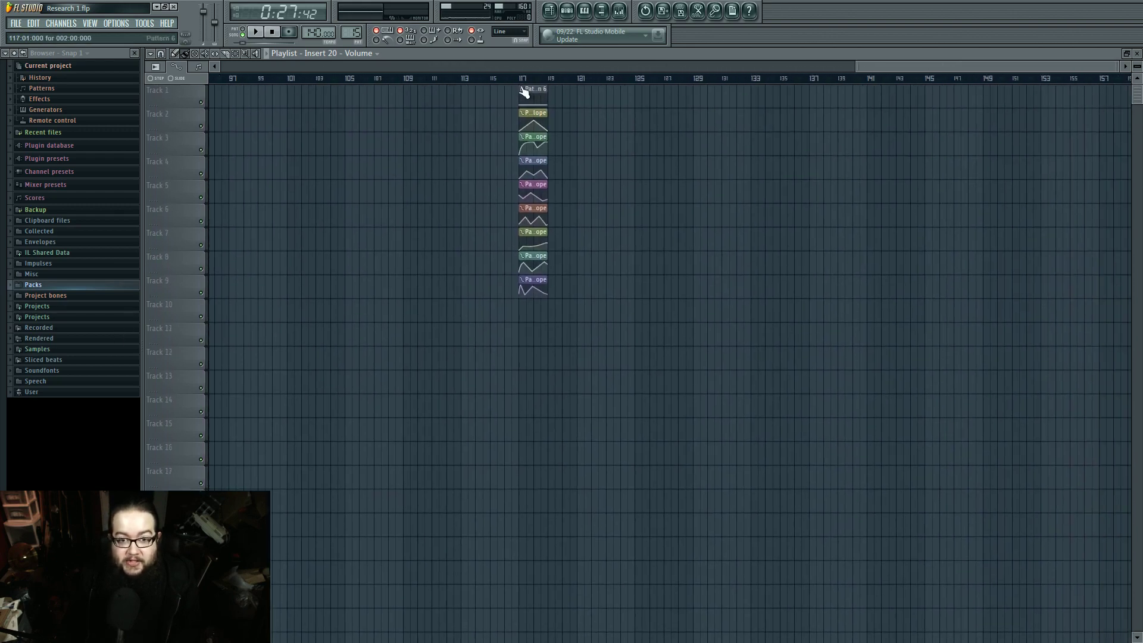
{"action": "left_click", "coordinate": [522, 81]}
{"action": "scroll", "coordinate": [953, 262], "scroll_direction": "up", "scroll_amount": 6, "text": "ctrl"}
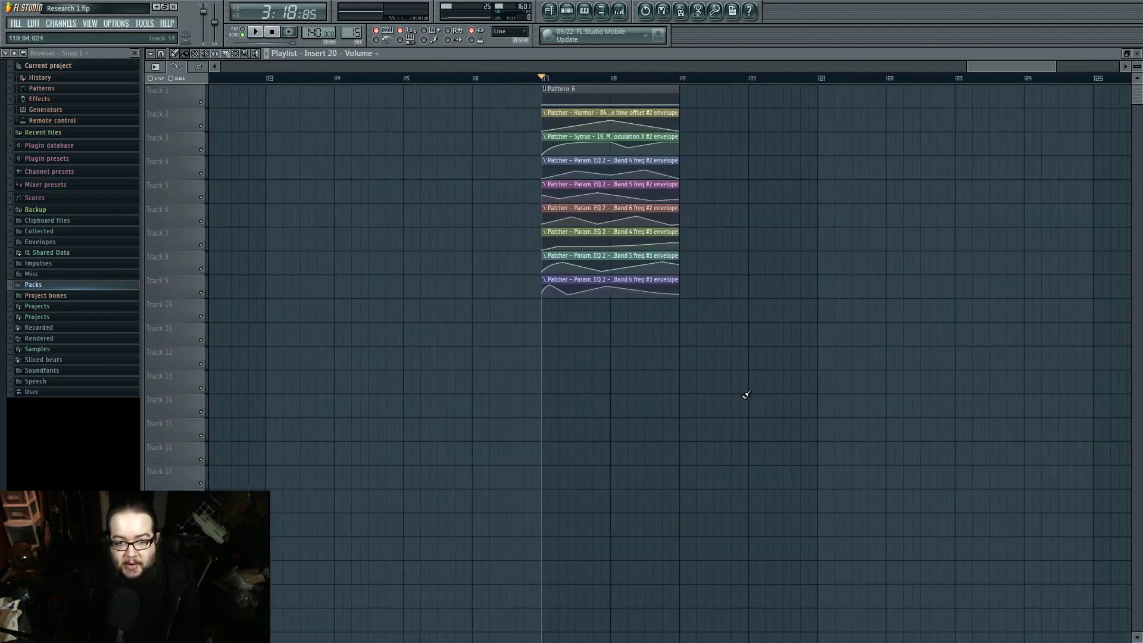
{"action": "key", "text": "space"}
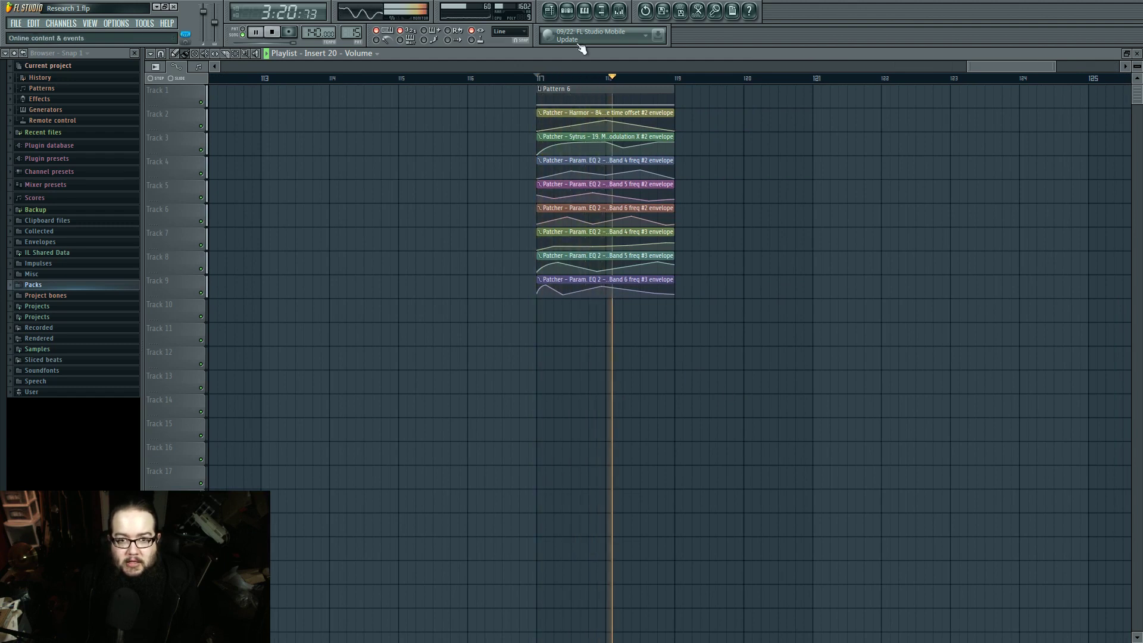
{"action": "key", "text": "space"}
Step: Show the Unsorted channel group in the step sequencer and open the Patcher channel's plugin map
{"action": "left_click", "coordinate": [567, 12]}
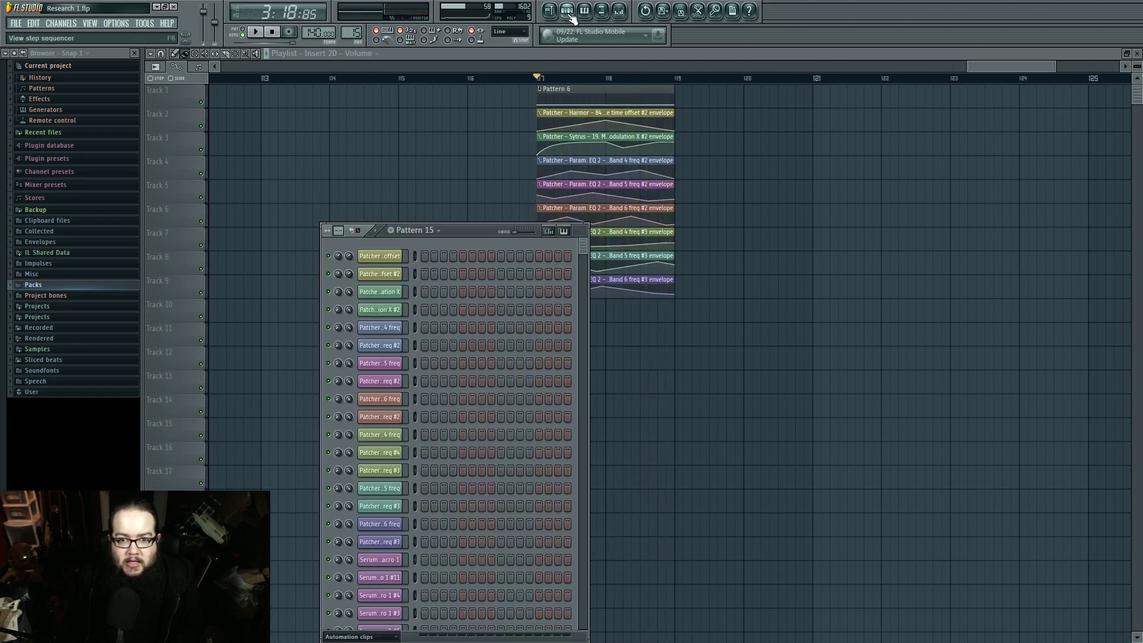
{"action": "left_click", "coordinate": [361, 636]}
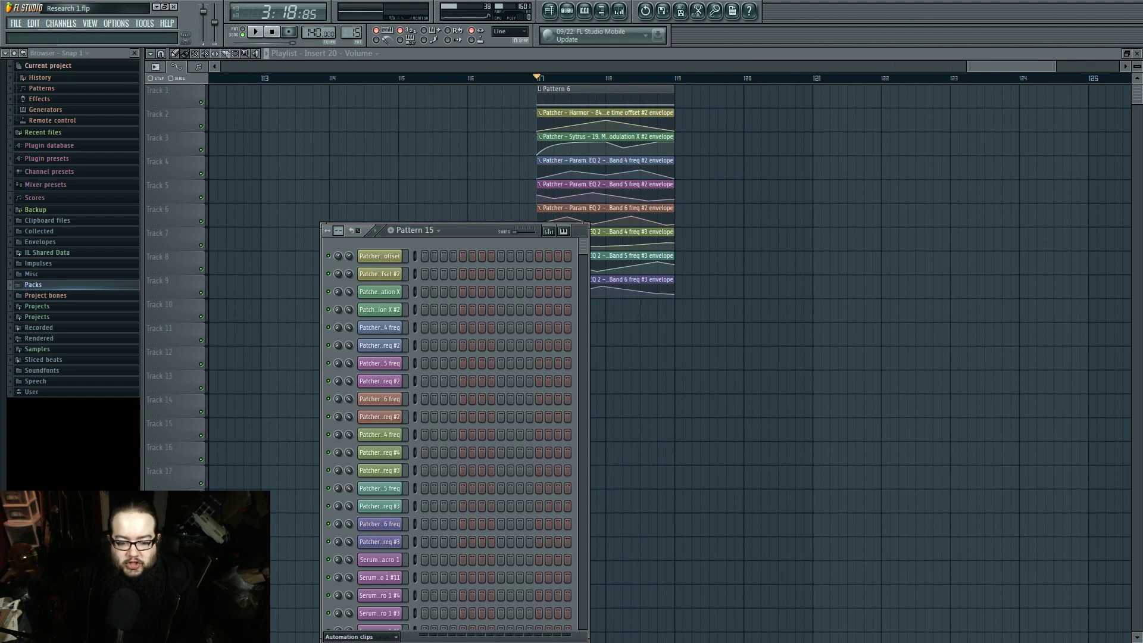
{"action": "left_click", "coordinate": [348, 336]}
{"action": "left_click", "coordinate": [388, 290]}
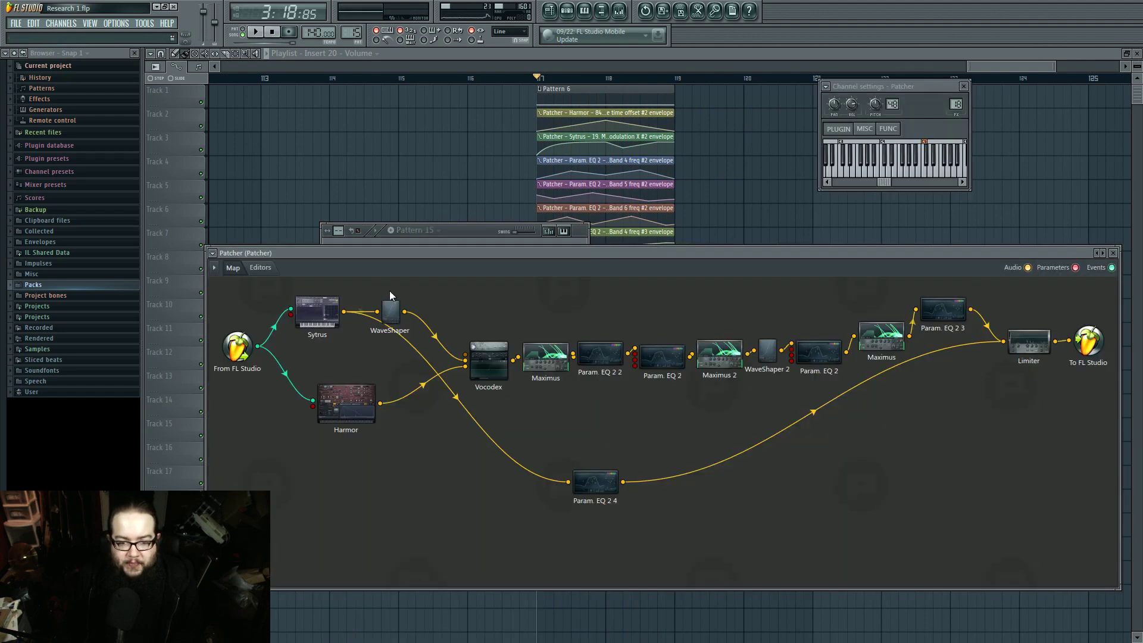
{"action": "mouse_move", "coordinate": [470, 253]}
{"action": "left_mouse_down"}
{"action": "mouse_move", "coordinate": [466, 265]}
{"action": "mouse_move", "coordinate": [467, 255]}
{"action": "left_mouse_up"}
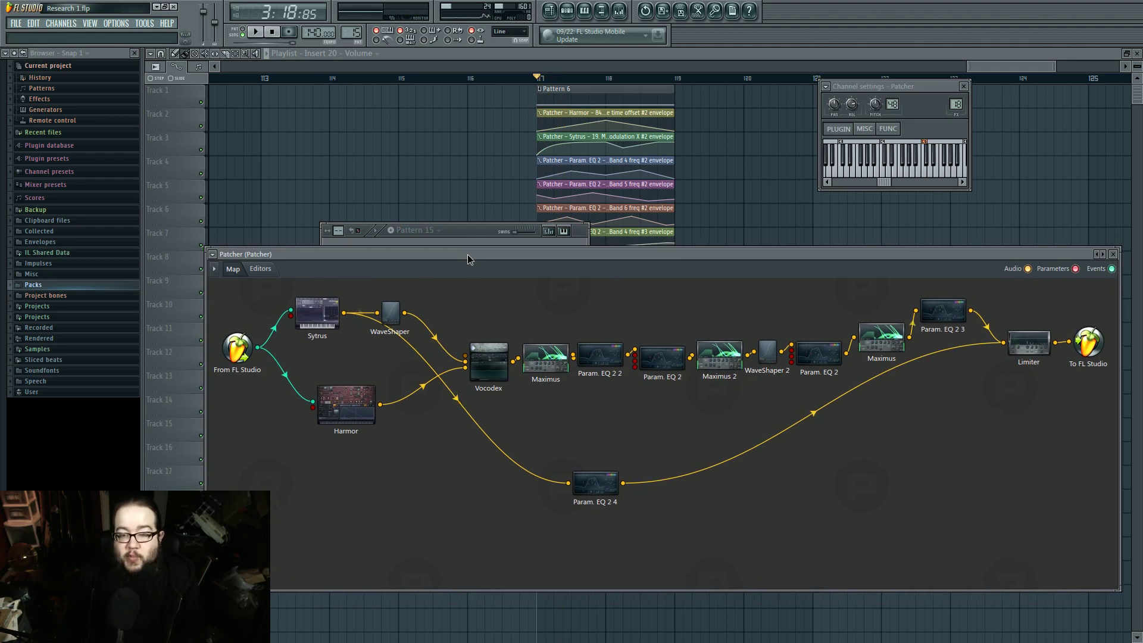
{"action": "left_click_drag", "start_coordinate": [466, 255], "coordinate": [465, 257]}
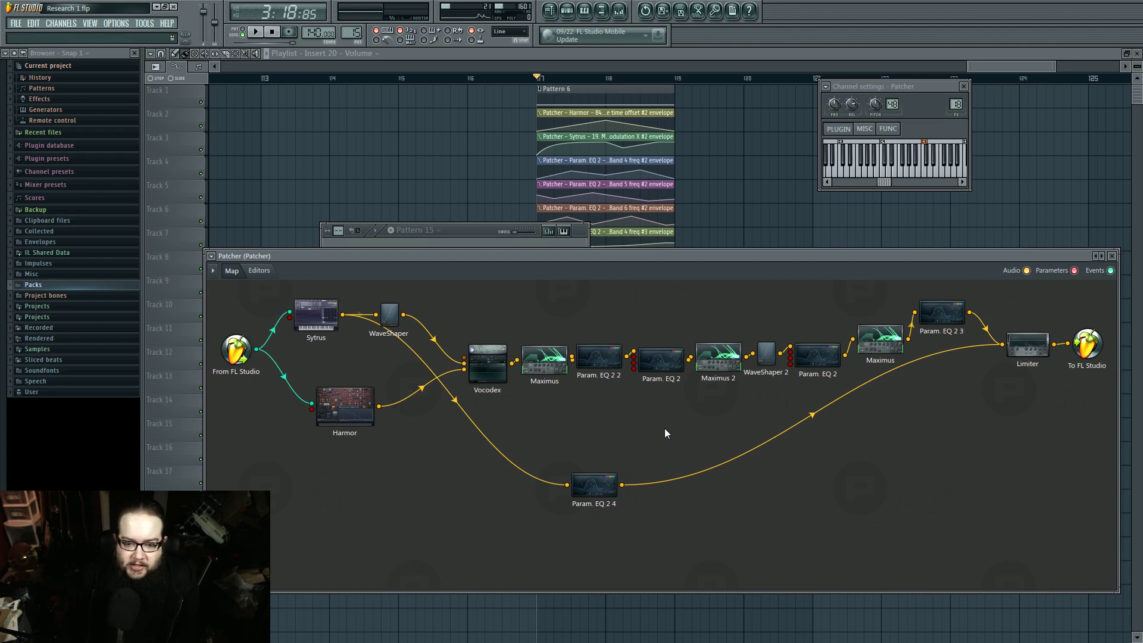
{"action": "left_click_drag", "start_coordinate": [634, 256], "coordinate": [633, 256]}
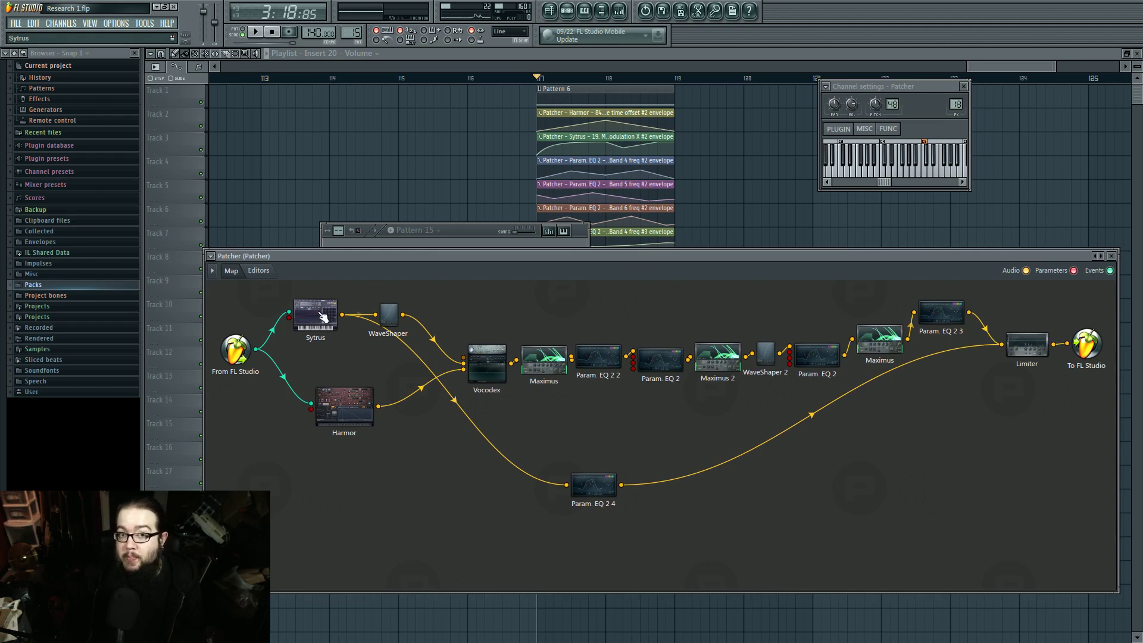
{"action": "left_click_drag", "start_coordinate": [356, 403], "coordinate": [348, 405]}
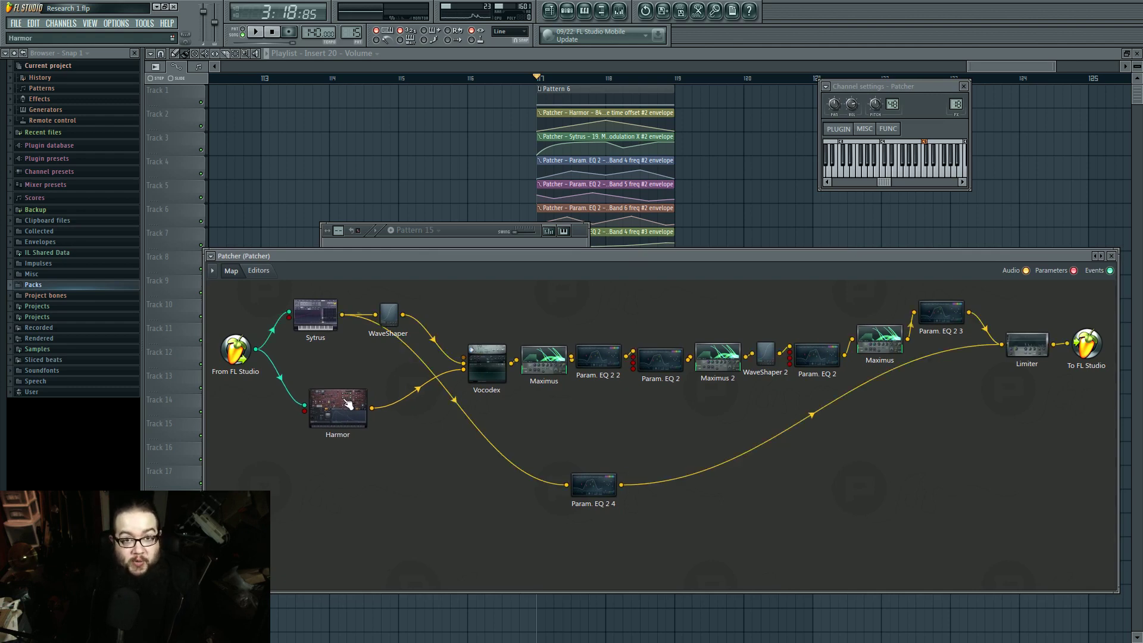
Step: Open Harmor inside Patcher on its image resynthesis page and play the section to watch the image time offset
{"action": "left_click", "coordinate": [572, 116]}
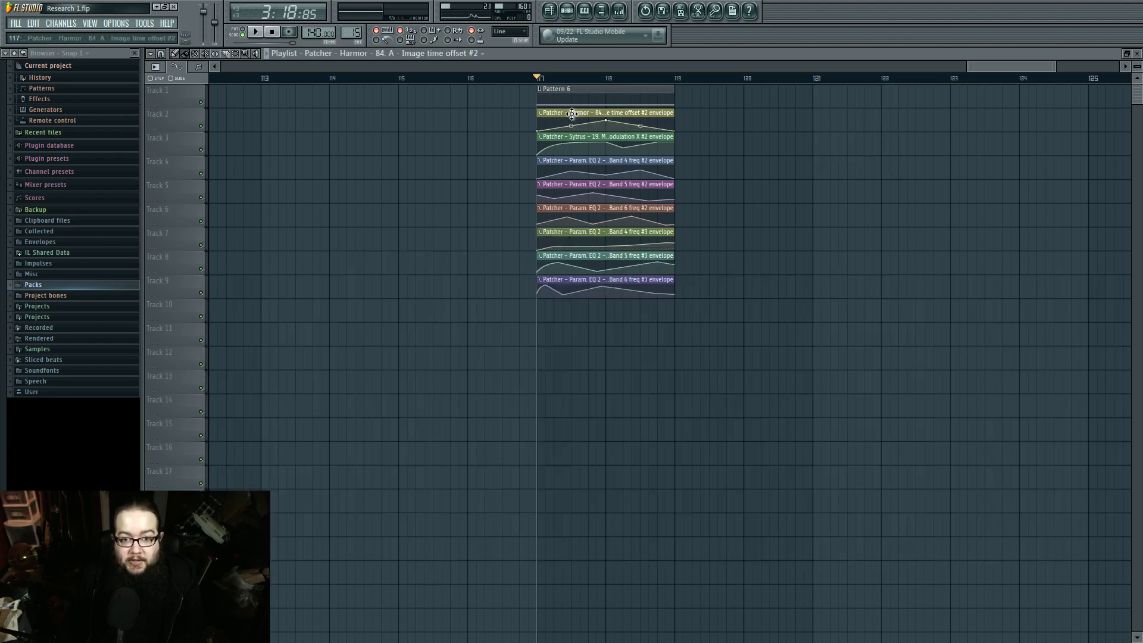
{"action": "left_click", "coordinate": [567, 10]}
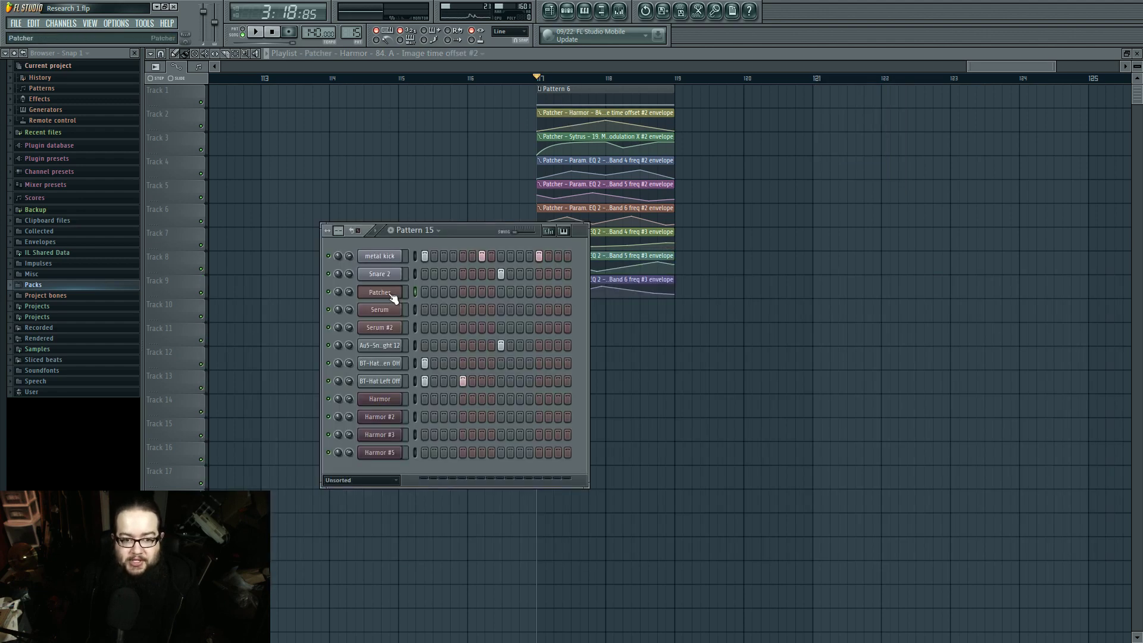
{"action": "left_click", "coordinate": [393, 316]}
{"action": "double_click", "coordinate": [337, 435]}
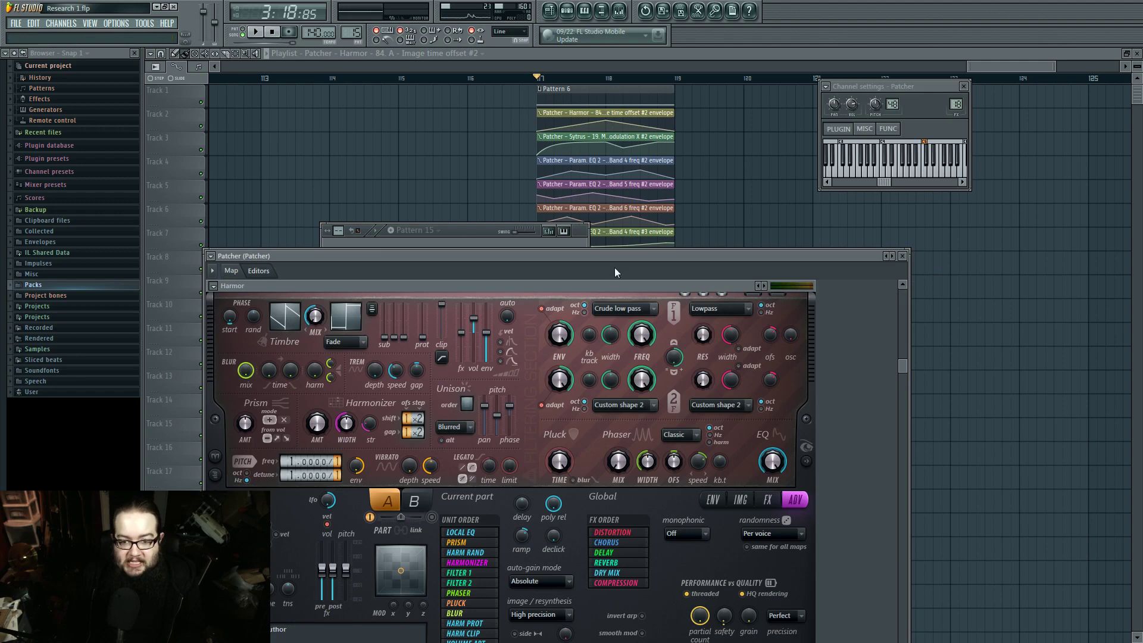
{"action": "left_click_drag", "start_coordinate": [620, 256], "coordinate": [662, 147]}
{"action": "left_click", "coordinate": [782, 391]}
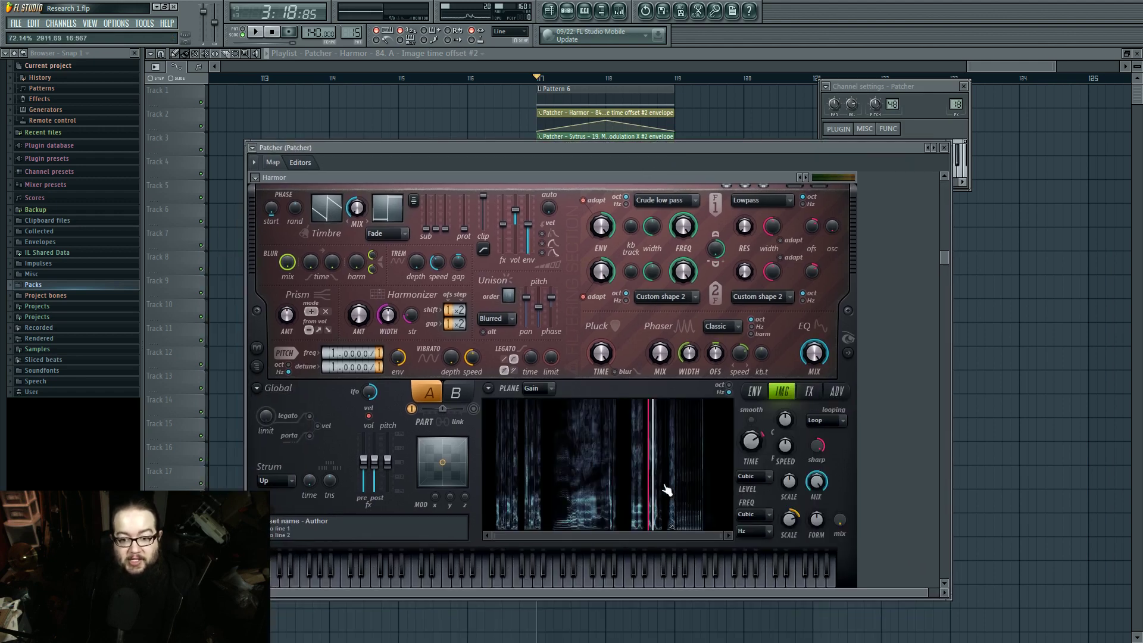
{"action": "key", "text": "space"}
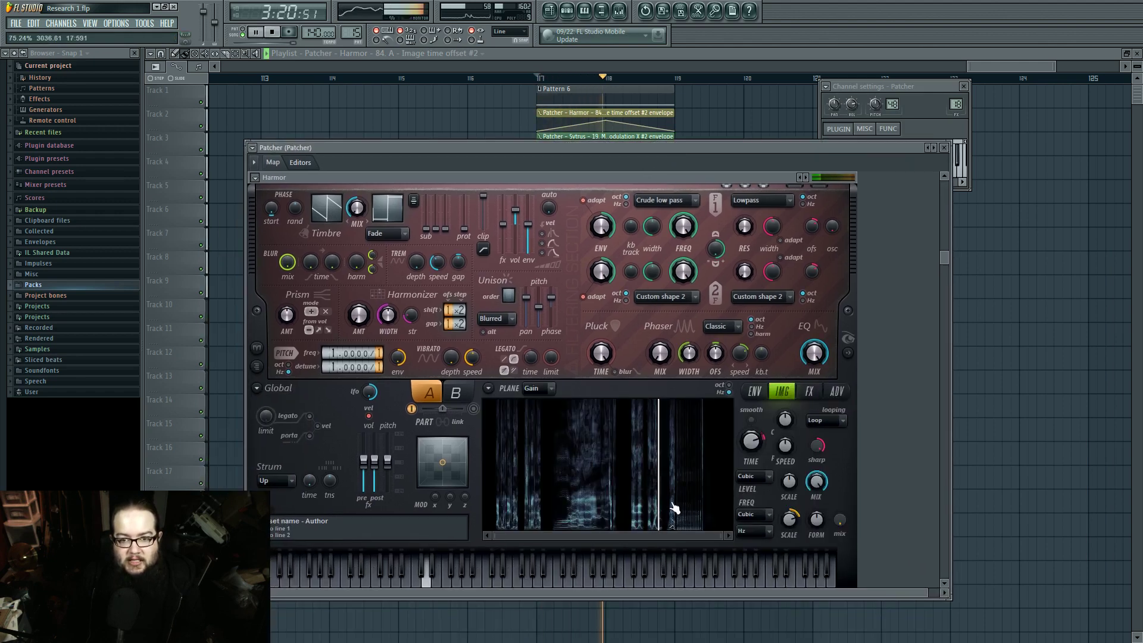
{"action": "key", "text": "space"}
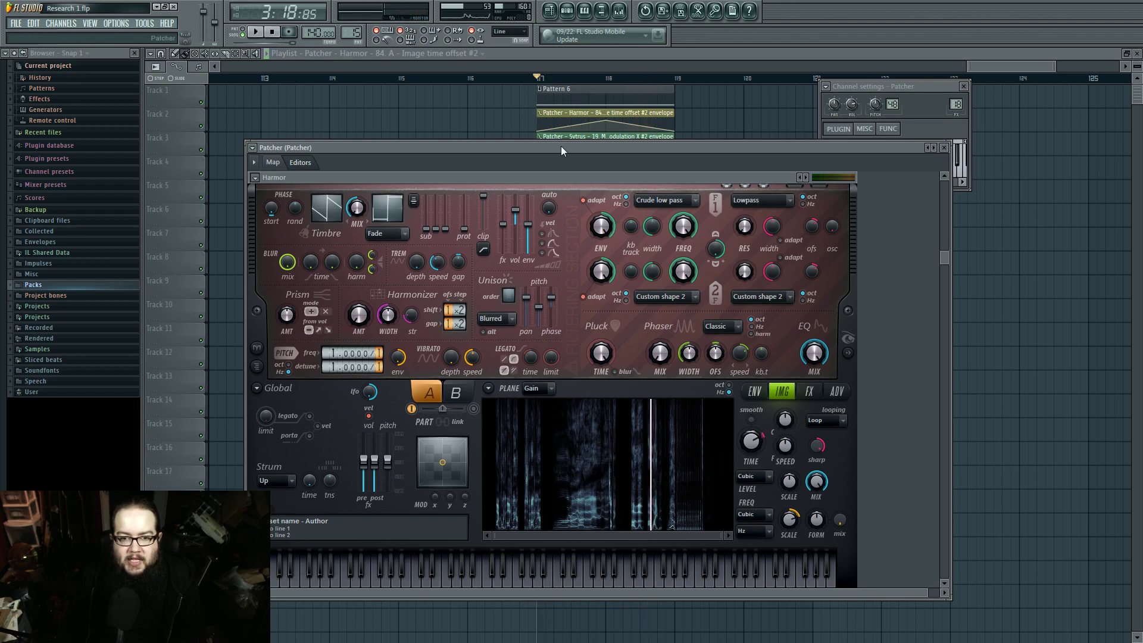
Step: Return Patcher to its map view and reposition the window so the whole plugin chain is in view
{"action": "left_click", "coordinate": [270, 191]}
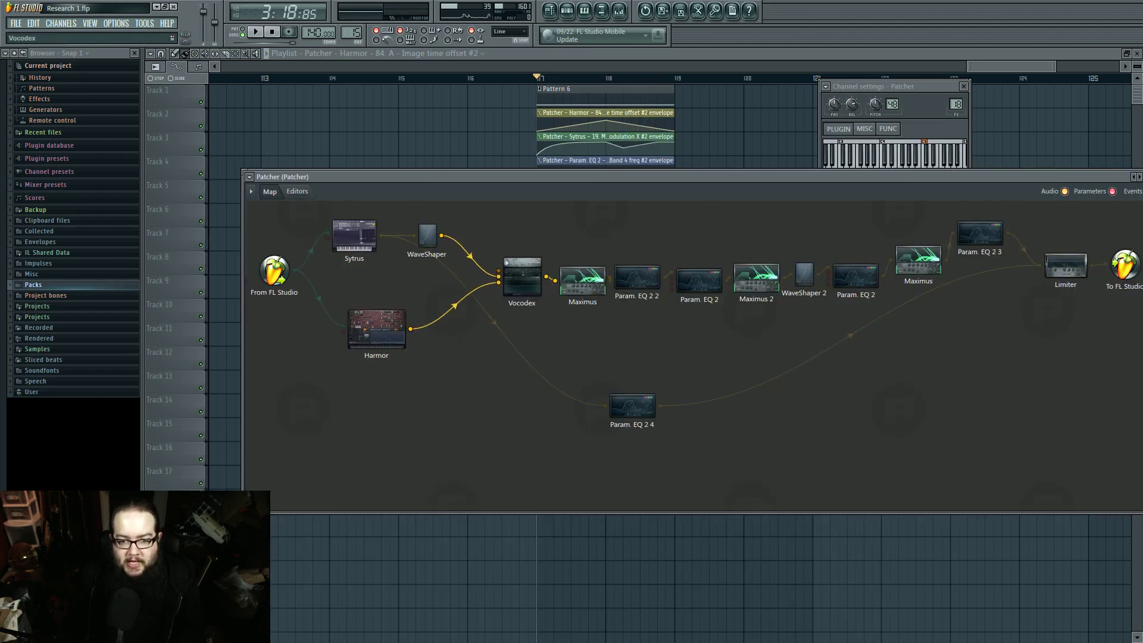
{"action": "key", "text": "F8"}
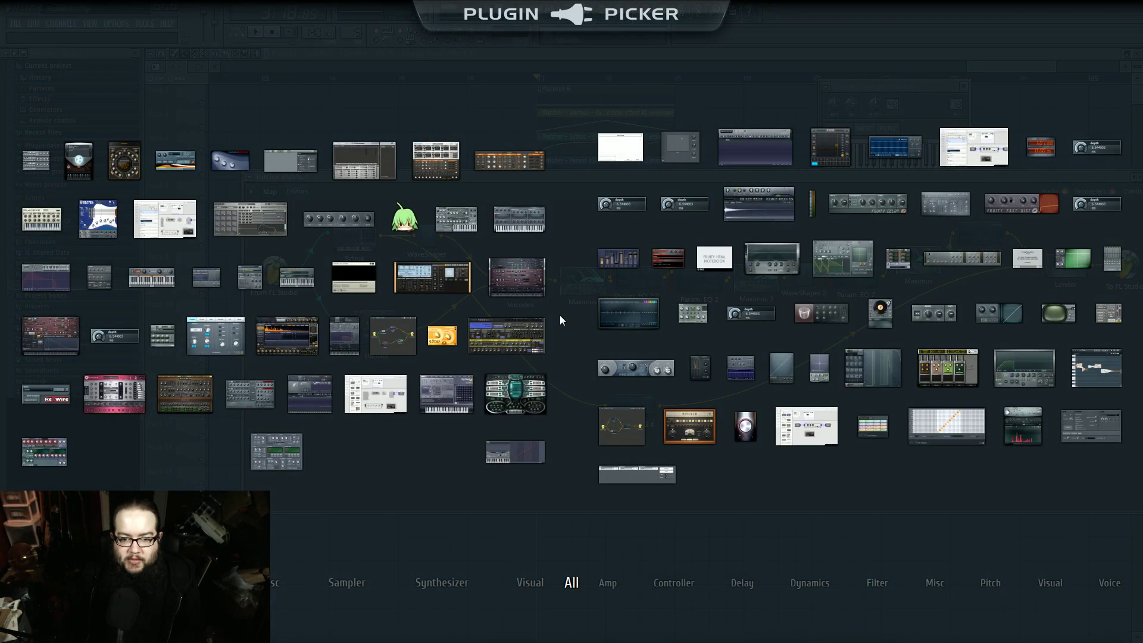
{"action": "left_click", "coordinate": [582, 345]}
{"action": "left_click_drag", "start_coordinate": [581, 180], "coordinate": [437, 233]}
{"action": "left_click_drag", "start_coordinate": [688, 235], "coordinate": [783, 263]}
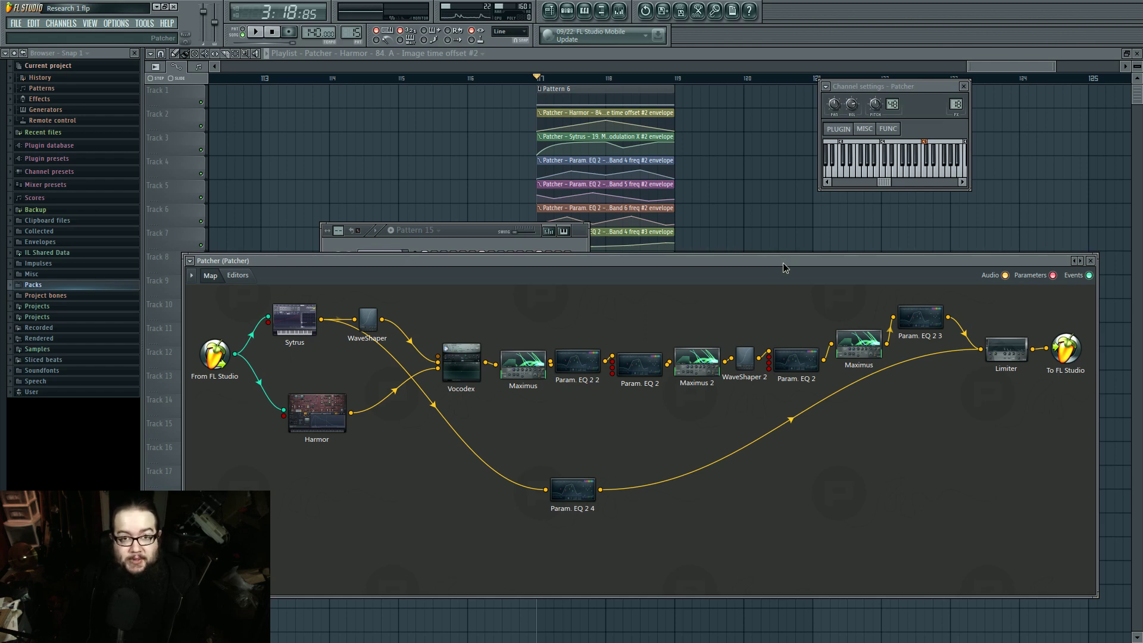
Step: Open the Serum and Serum #2 channels in turn to examine their oscillator A wavetables, showing Serum #2's in 3D
{"action": "left_click", "coordinate": [502, 253]}
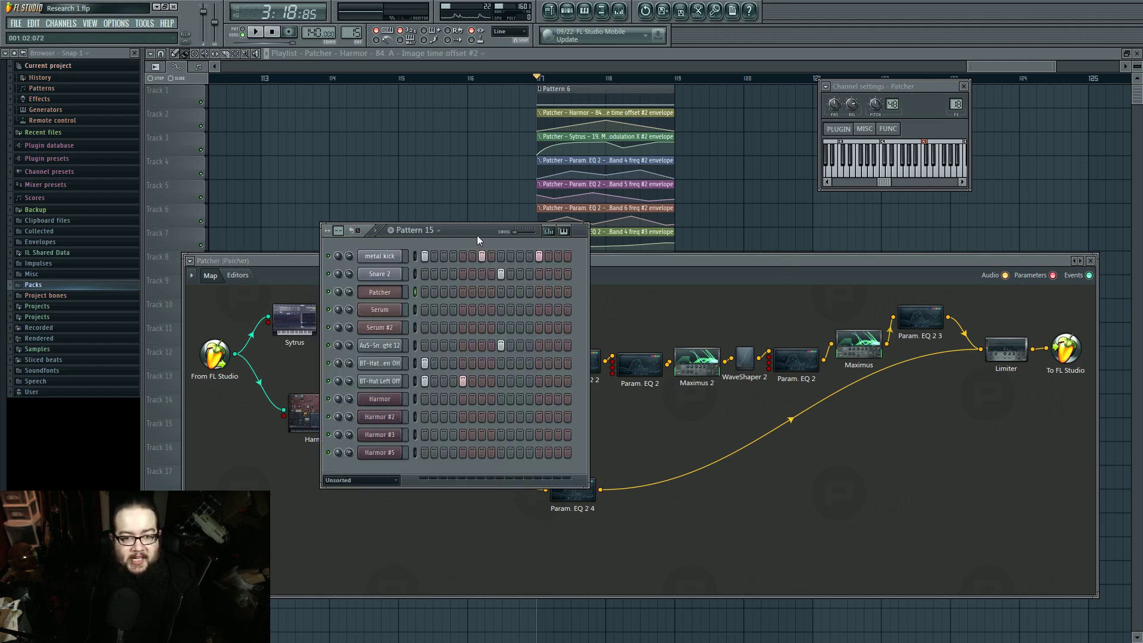
{"action": "left_click", "coordinate": [669, 259]}
{"action": "left_click", "coordinate": [459, 233]}
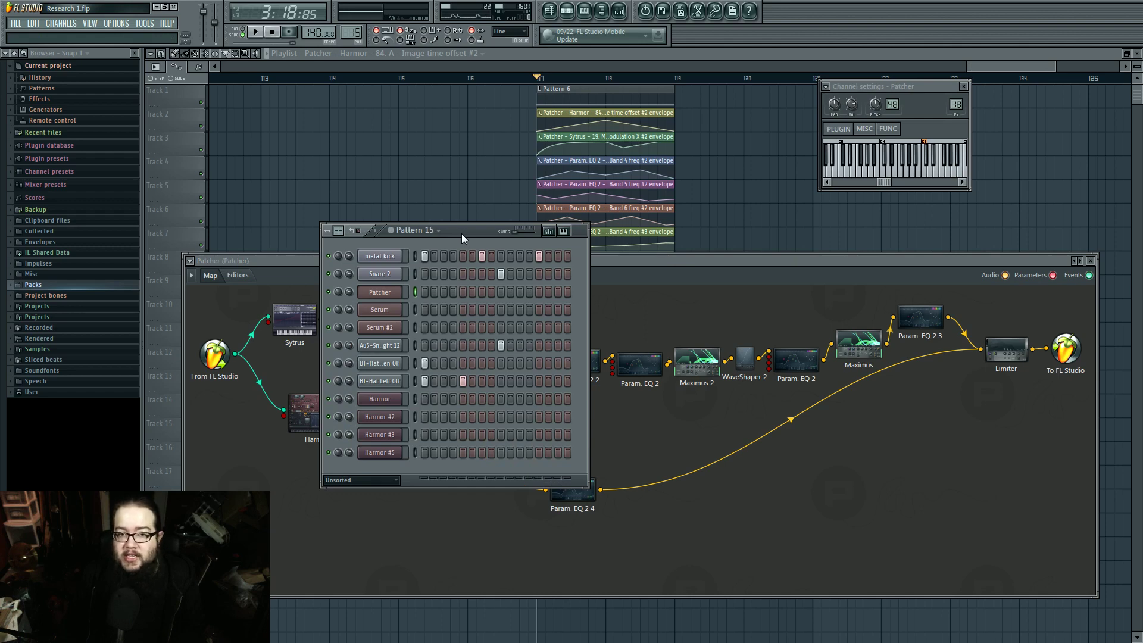
{"action": "left_click", "coordinate": [381, 310]}
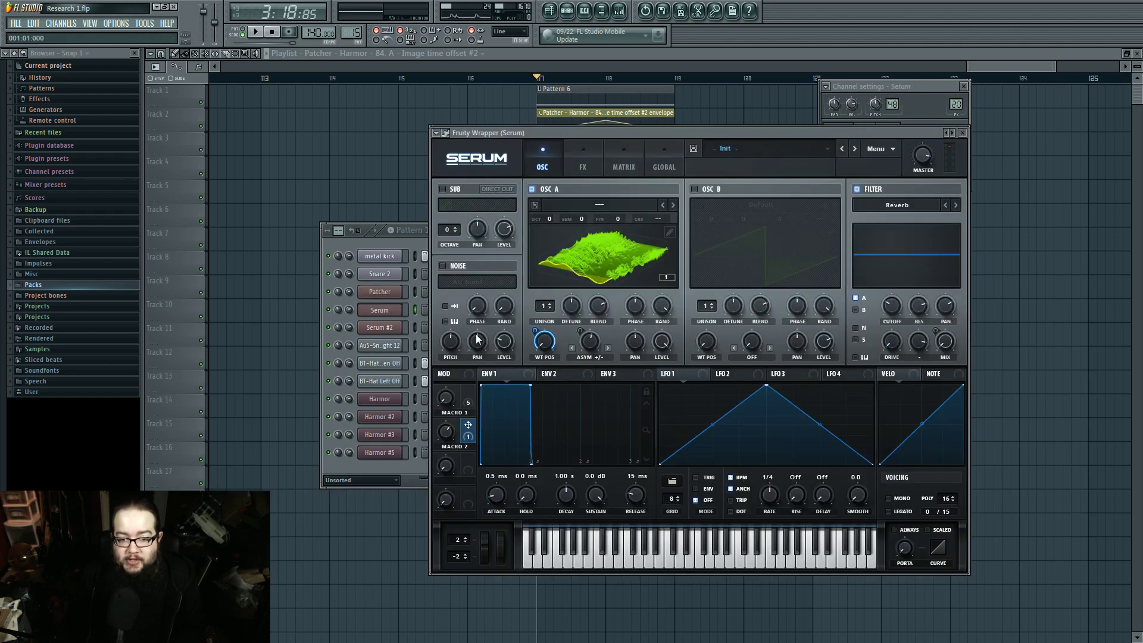
{"action": "left_click", "coordinate": [554, 564]}
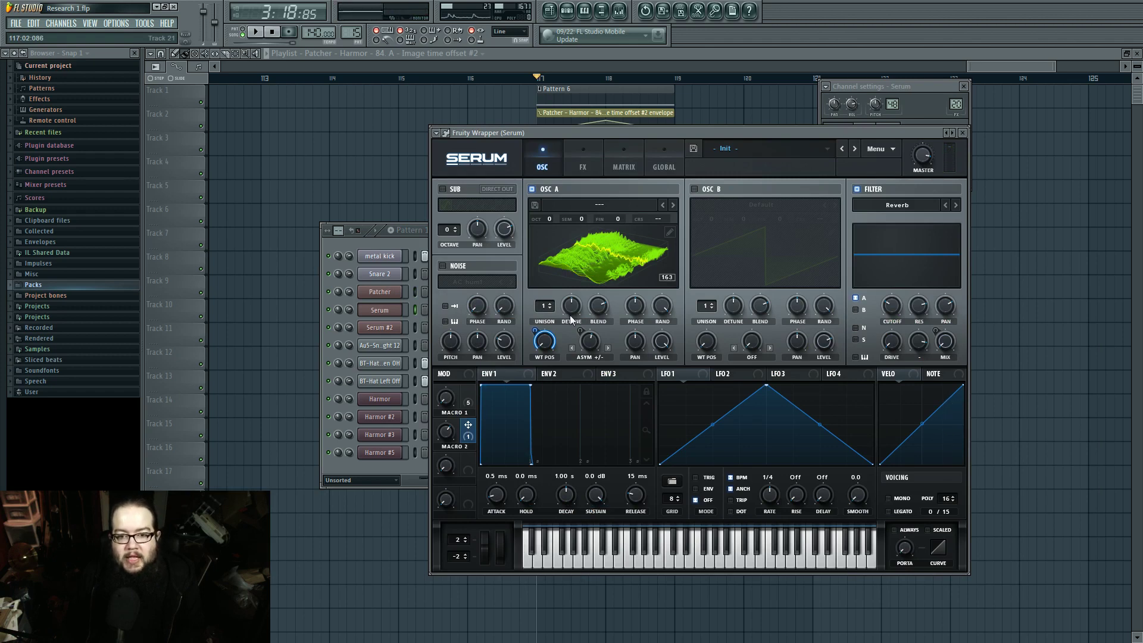
{"action": "left_click_drag", "start_coordinate": [612, 133], "coordinate": [626, 152]}
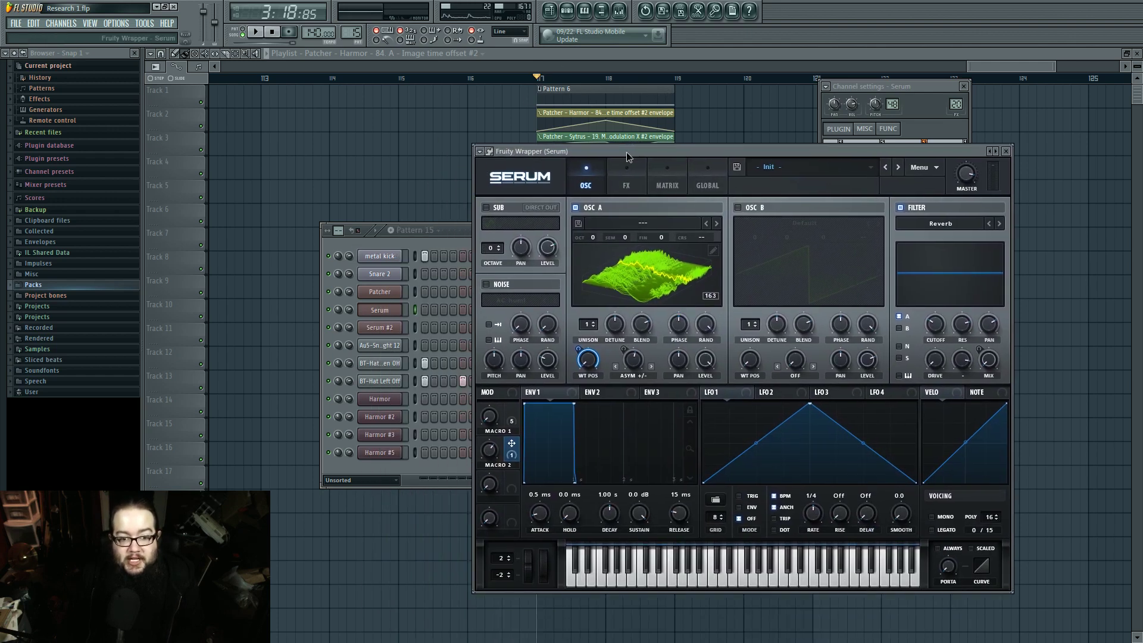
{"action": "left_click", "coordinate": [367, 327]}
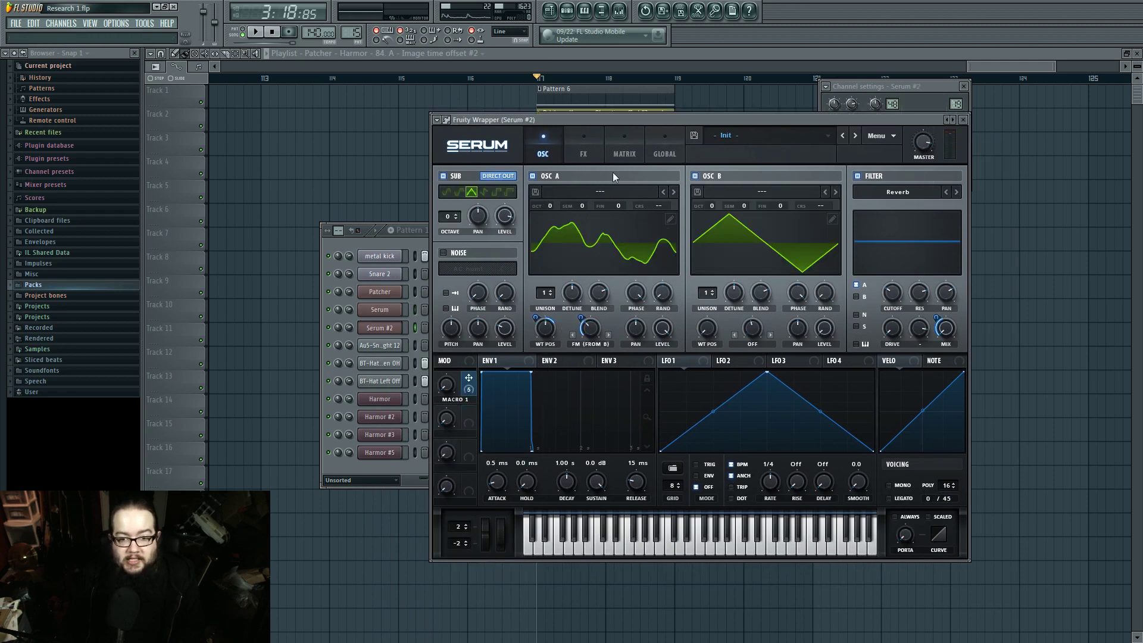
{"action": "left_click", "coordinate": [594, 250]}
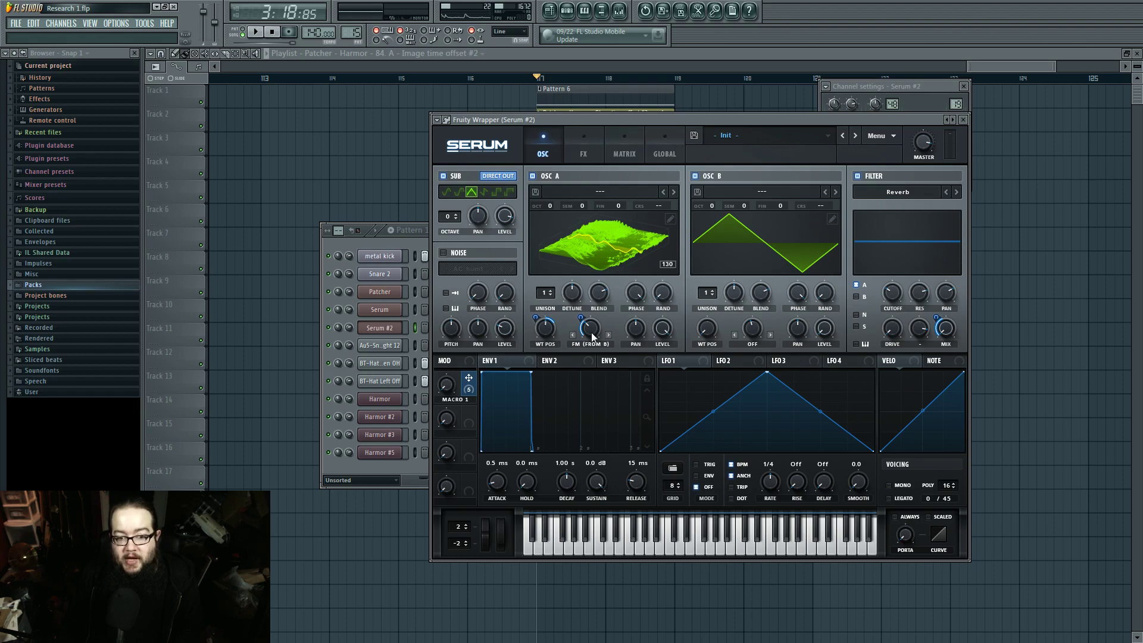
Step: Go back to the playlist and bring the main arrangement up to bar 65 into view
{"action": "left_click", "coordinate": [331, 188]}
{"action": "scroll", "coordinate": [327, 191], "scroll_direction": "up", "scroll_amount": 5}
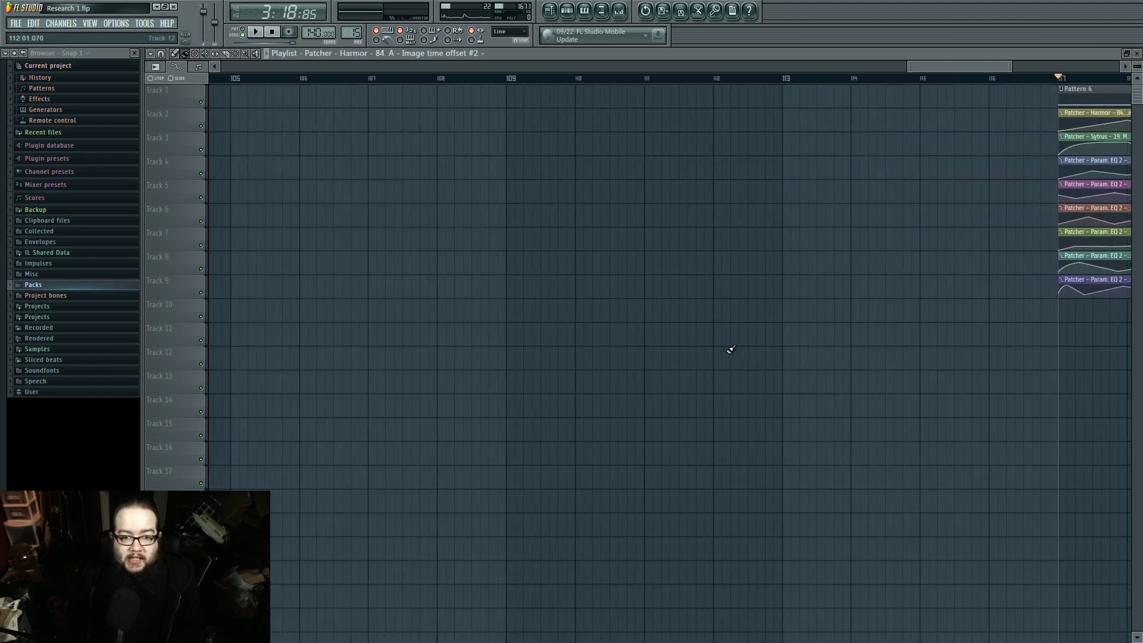
{"action": "scroll", "coordinate": [1015, 383], "scroll_direction": "down", "scroll_amount": 4}
{"action": "scroll", "coordinate": [837, 400], "scroll_direction": "up", "scroll_amount": 8}
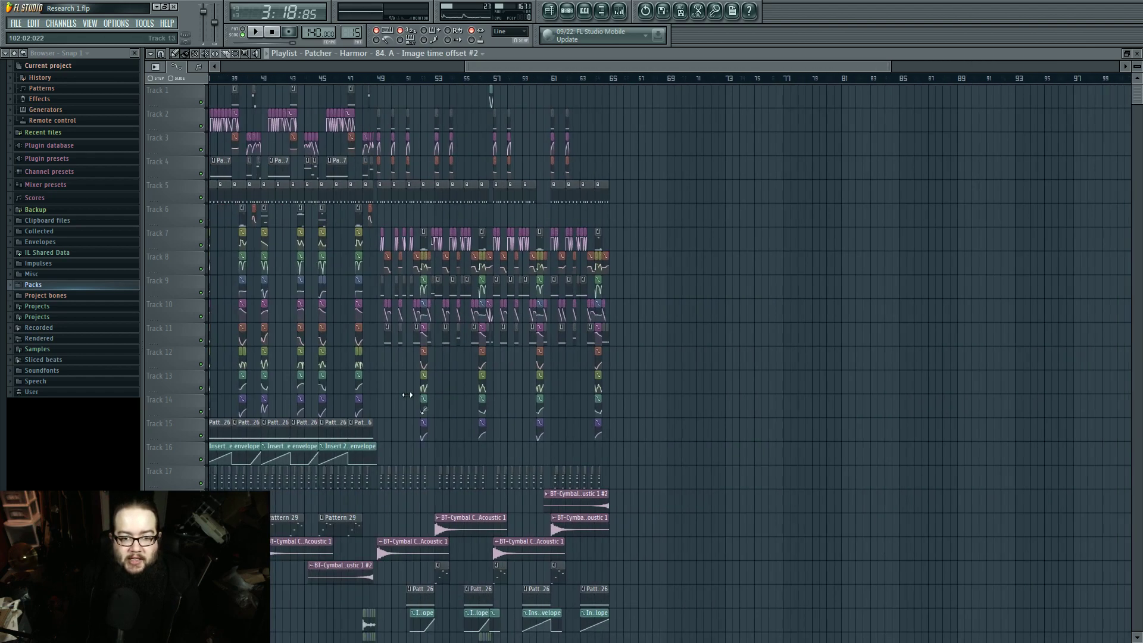
Step: Examine the Serum bass clips from bar 33 on tracks 1 to 4, highlighting the Pattern 21 clip at bar 35
{"action": "scroll", "coordinate": [407, 394], "scroll_direction": "up", "scroll_amount": 6}
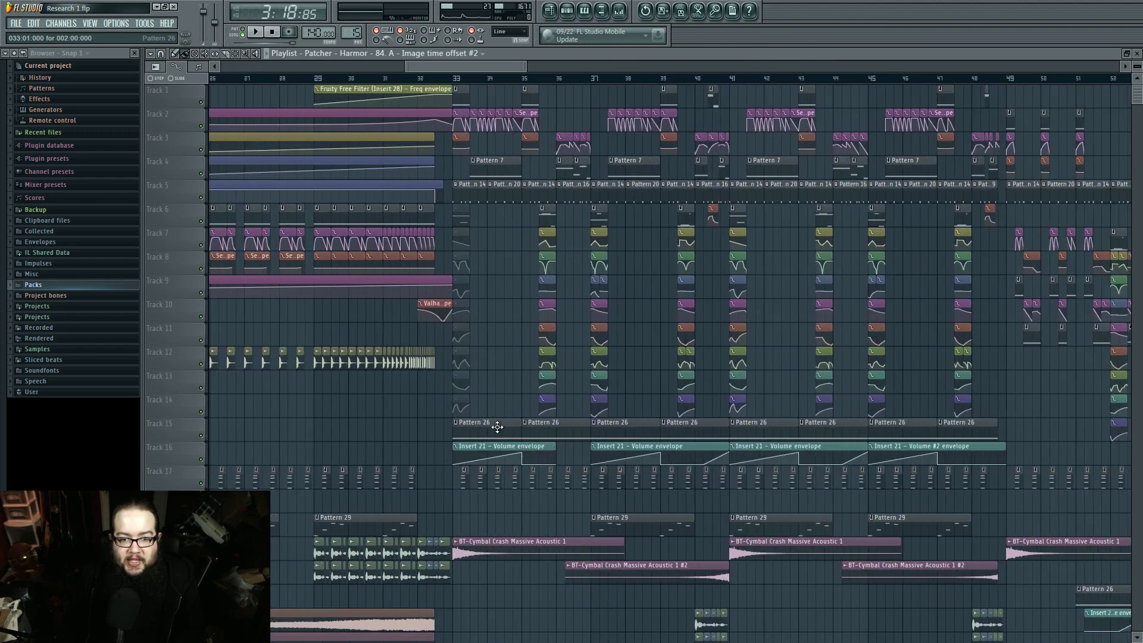
{"action": "scroll", "coordinate": [497, 427], "scroll_direction": "up", "scroll_amount": 2}
{"action": "scroll", "coordinate": [585, 191], "scroll_direction": "up", "scroll_amount": 3}
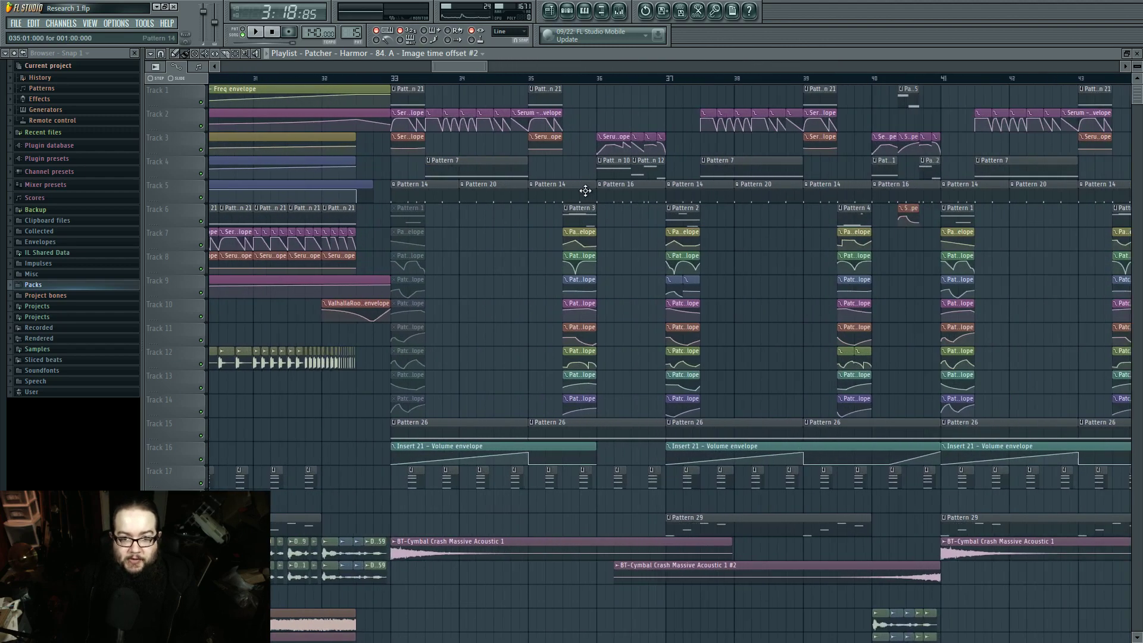
{"action": "scroll", "coordinate": [585, 191], "scroll_direction": "up", "scroll_amount": 2}
{"action": "left_click_drag", "start_coordinate": [499, 87], "coordinate": [560, 134]}
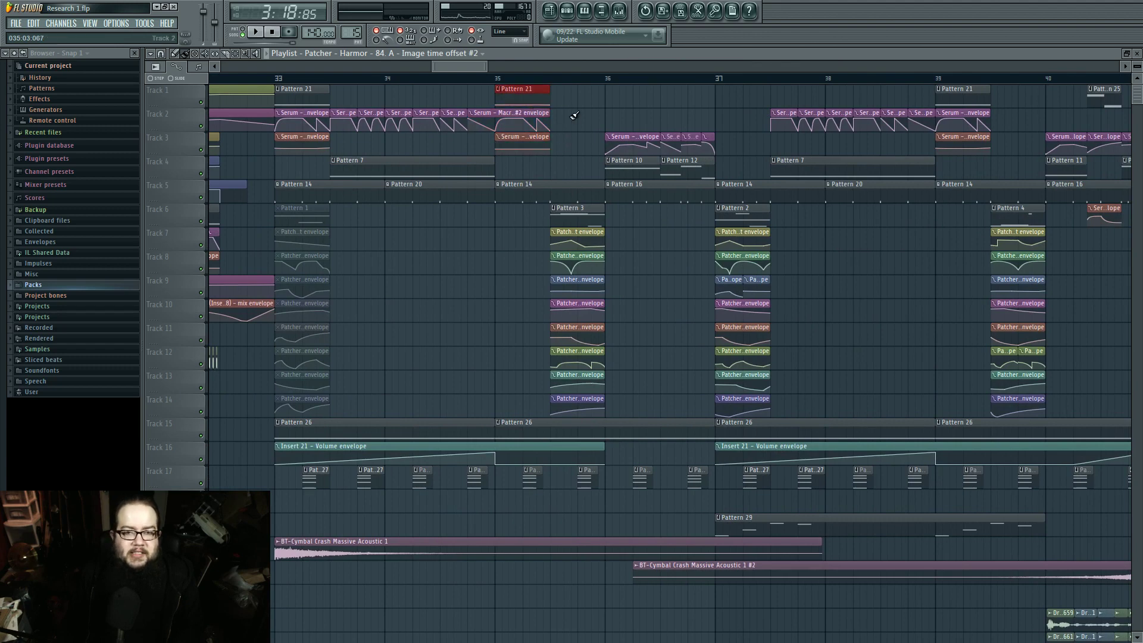
{"action": "left_click", "coordinate": [542, 112]}
{"action": "left_click", "coordinate": [573, 119]}
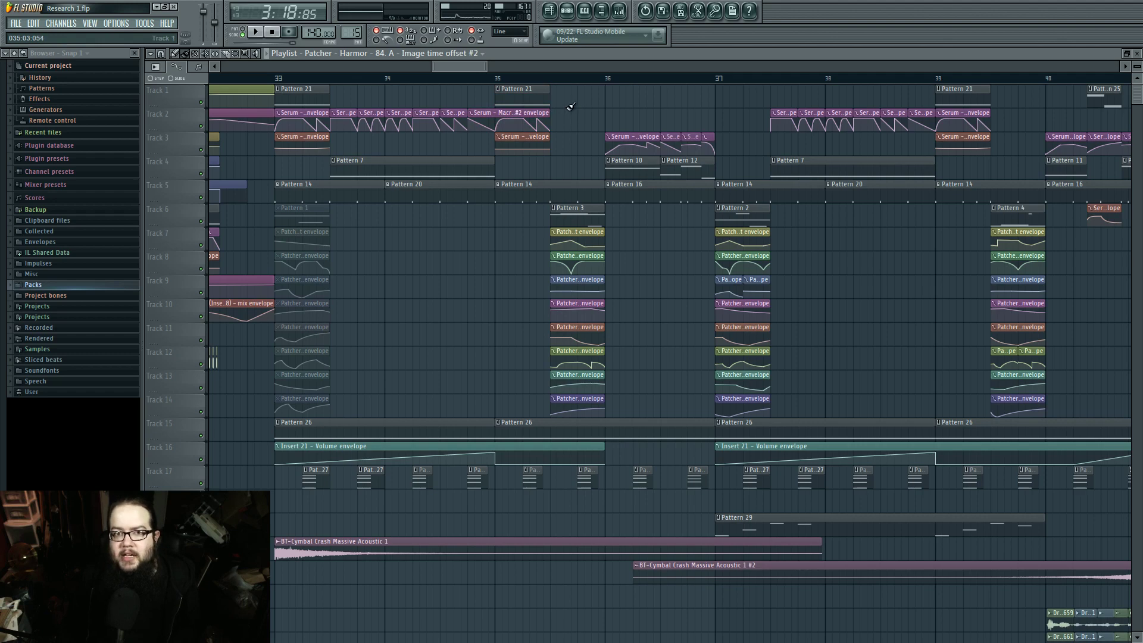
{"action": "left_click", "coordinate": [535, 93]}
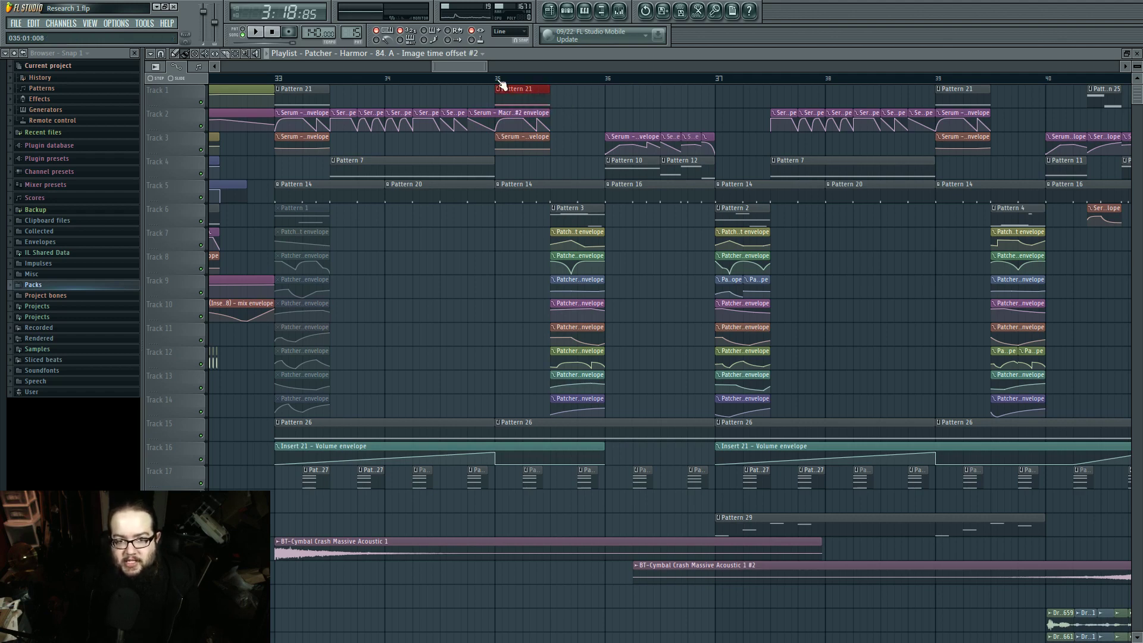
{"action": "left_click", "coordinate": [570, 99]}
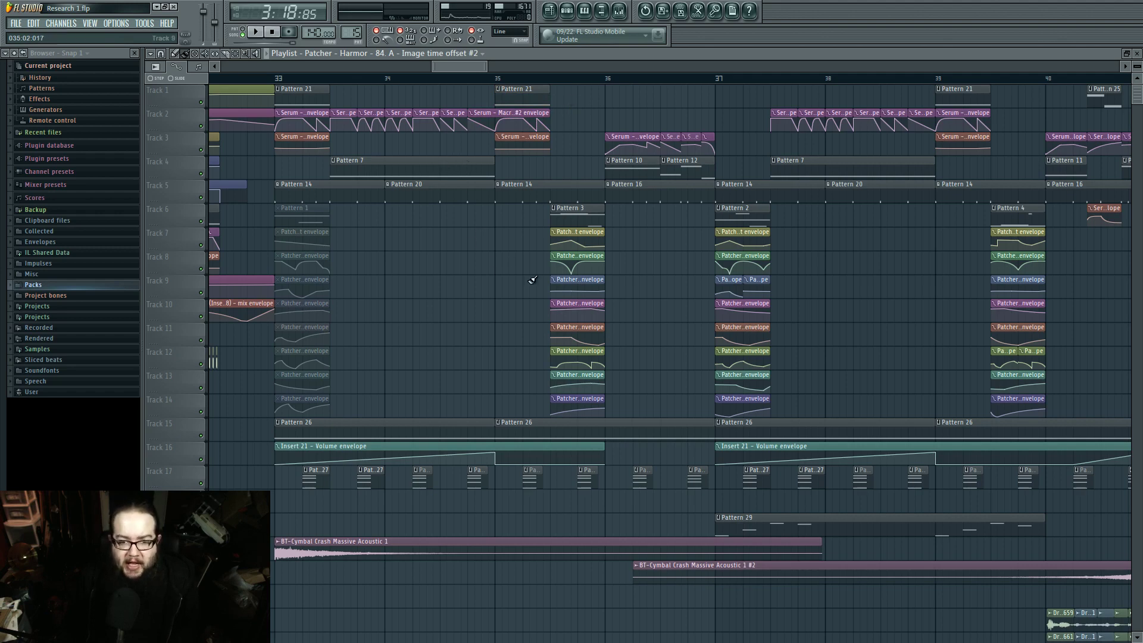
Step: Highlight the Pattern 3 clip with its Patcher envelopes in bar 35, and the Pattern 2 group at bar 45, to examine where they recur
{"action": "left_click_drag", "start_coordinate": [555, 206], "coordinate": [652, 417]}
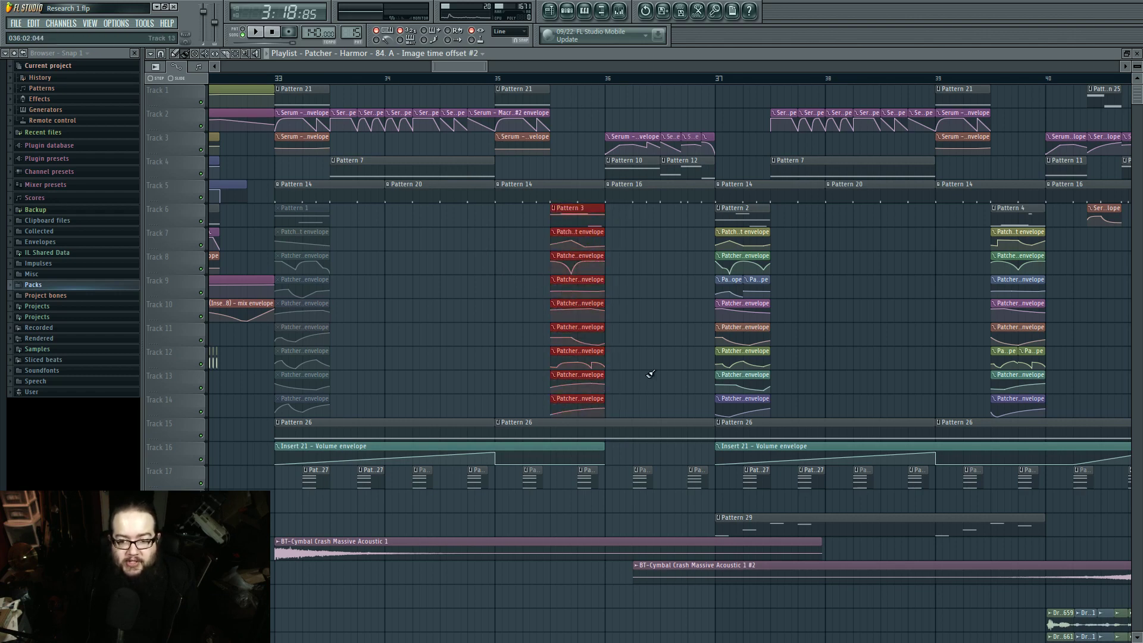
{"action": "scroll", "coordinate": [650, 374], "scroll_direction": "right", "scroll_amount": 5}
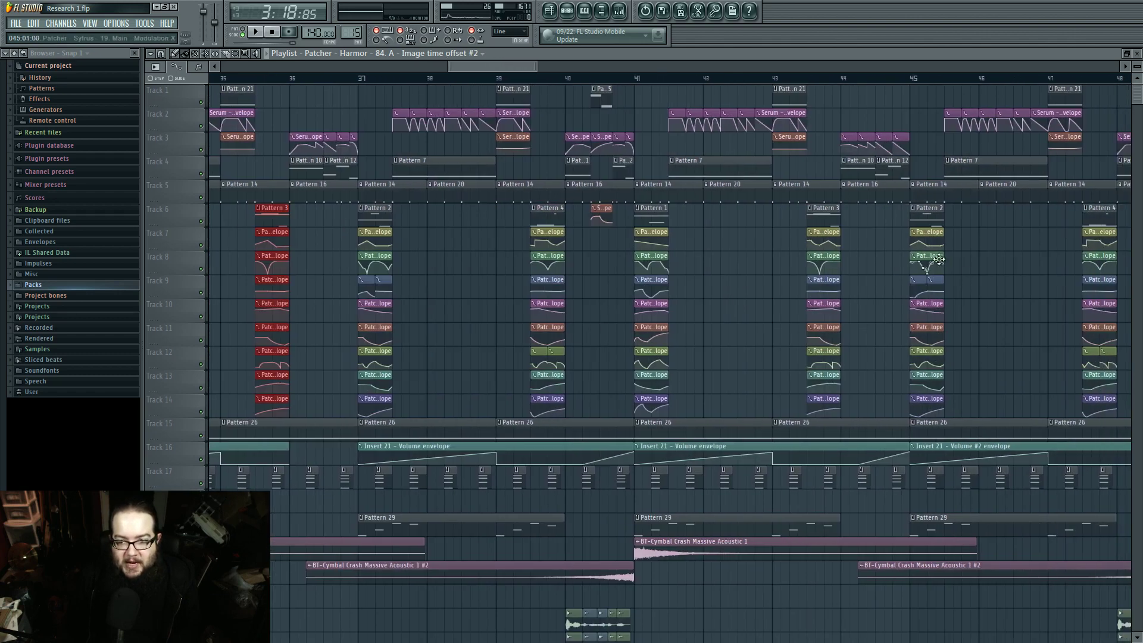
{"action": "scroll", "coordinate": [676, 312], "scroll_direction": "right", "scroll_amount": 3}
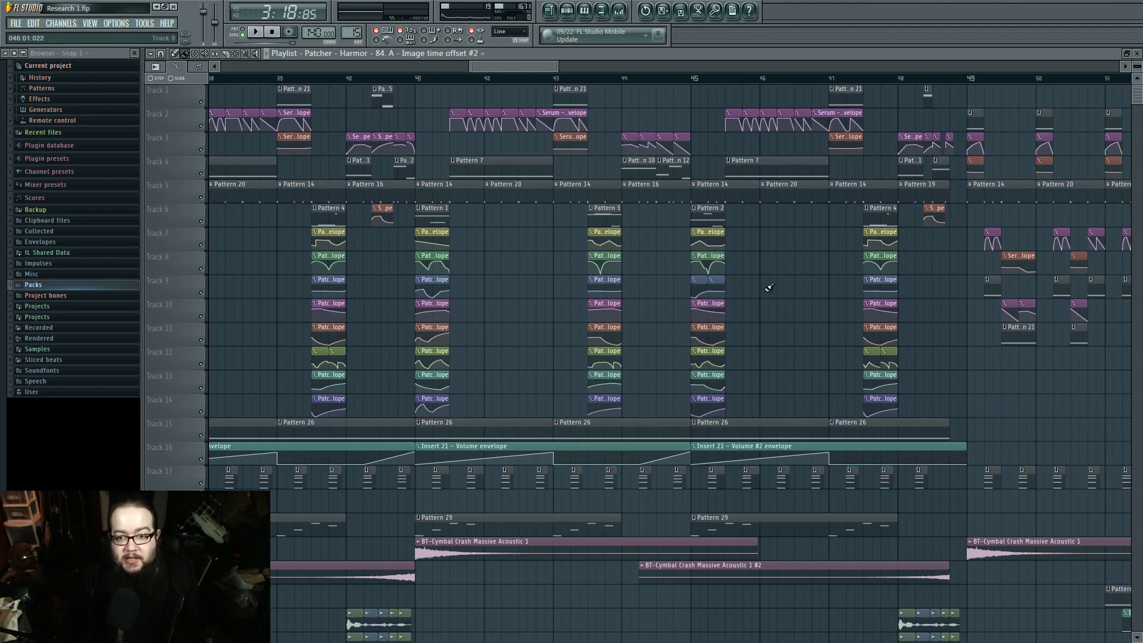
{"action": "left_click_drag", "start_coordinate": [713, 206], "coordinate": [744, 405]}
{"action": "left_click", "coordinate": [764, 360]}
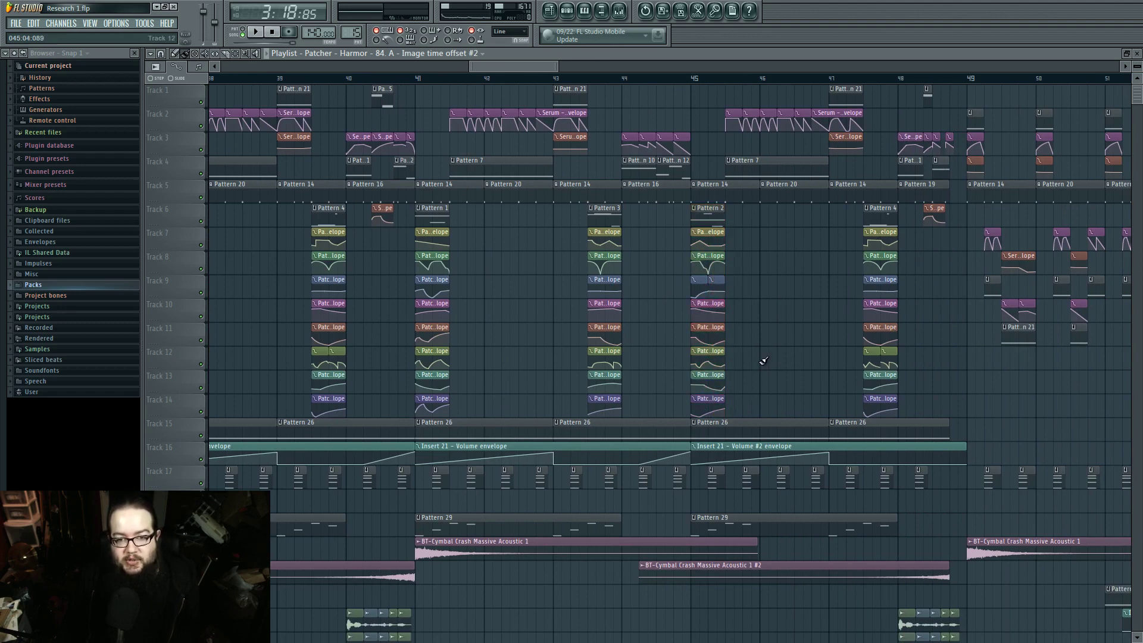
{"action": "scroll", "coordinate": [663, 312], "scroll_direction": "down", "scroll_amount": 6}
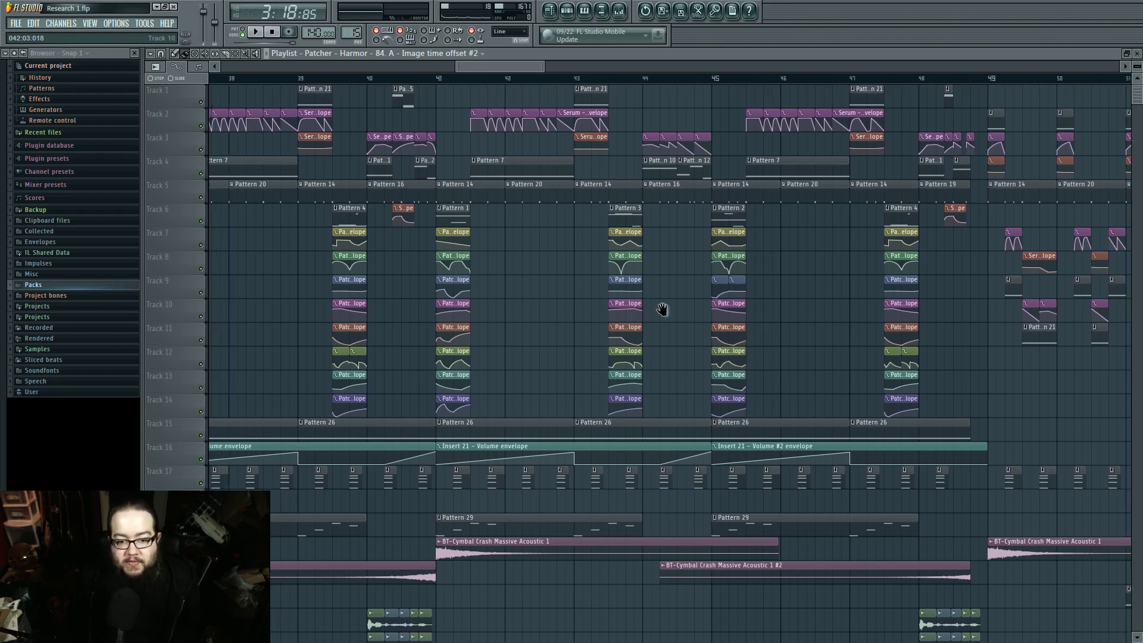
{"action": "scroll", "coordinate": [651, 358], "scroll_direction": "down", "scroll_amount": 2}
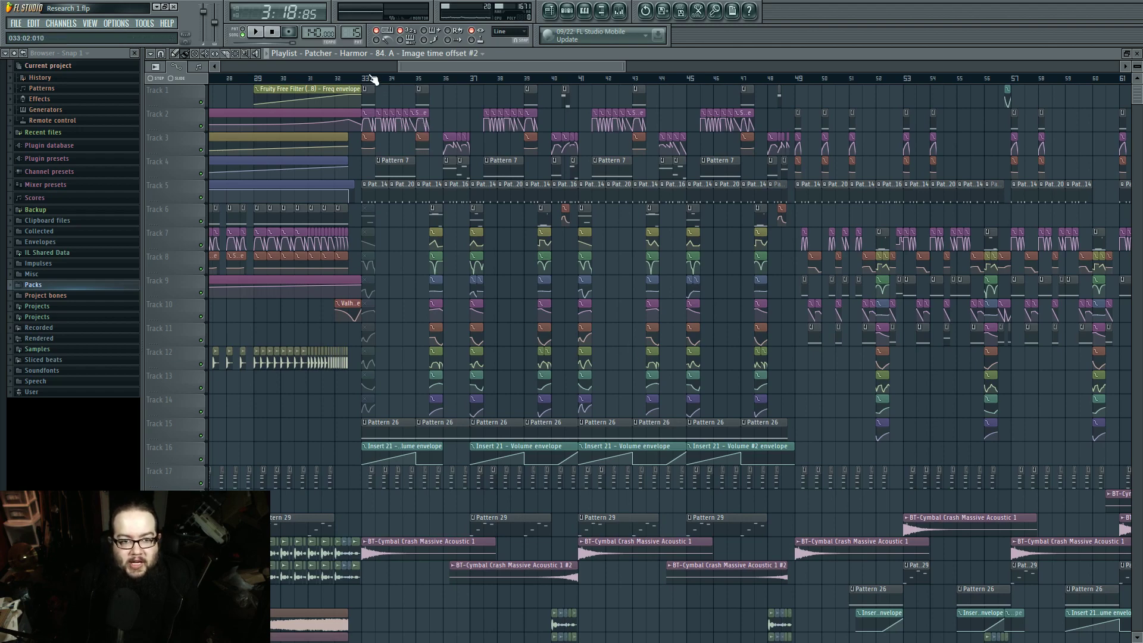
Step: Set the playlist's playback selection to run from bar 33 to bar 37
{"action": "left_click_drag", "start_coordinate": [362, 78], "coordinate": [418, 85]}
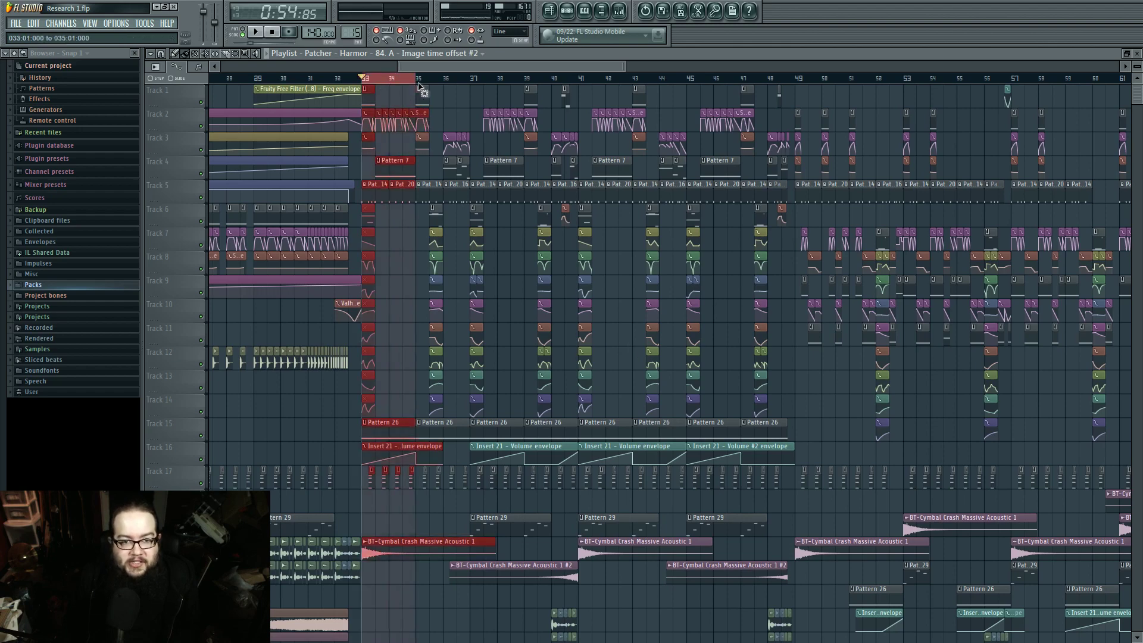
{"action": "left_click", "coordinate": [462, 92]}
{"action": "scroll", "coordinate": [385, 196], "scroll_direction": "up", "scroll_amount": 3, "text": "ctrl"}
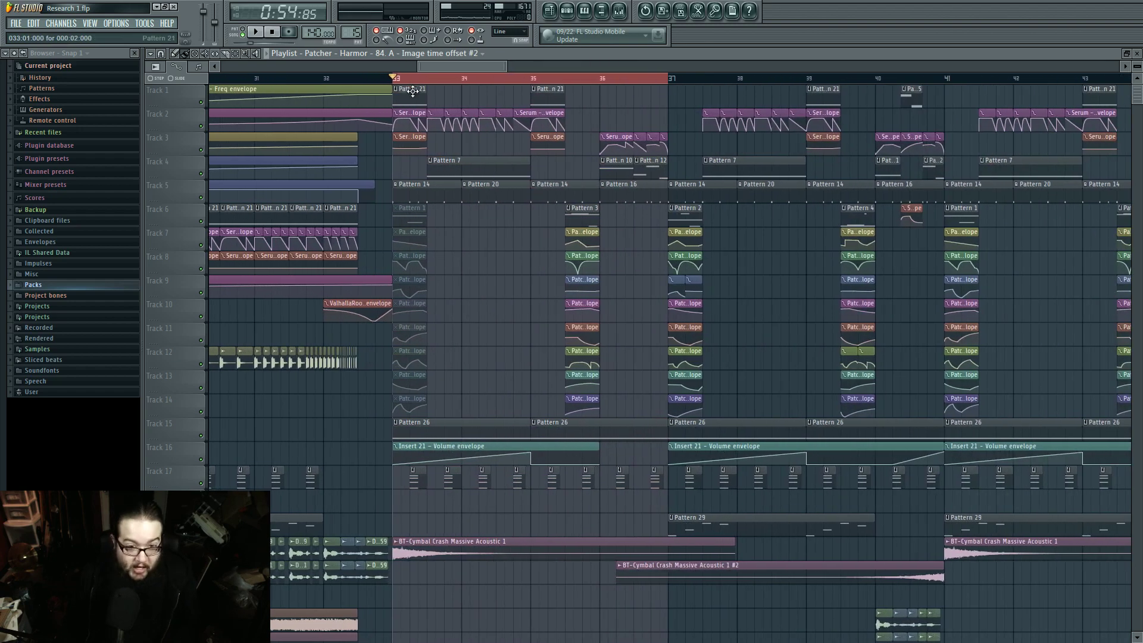
Step: Audition the selection with bar 33's Patcher clips unmuted and its Serum clips on tracks 1 to 3 muted, and restore the original mutes
{"action": "left_click_drag", "start_coordinate": [409, 233], "coordinate": [418, 400]}
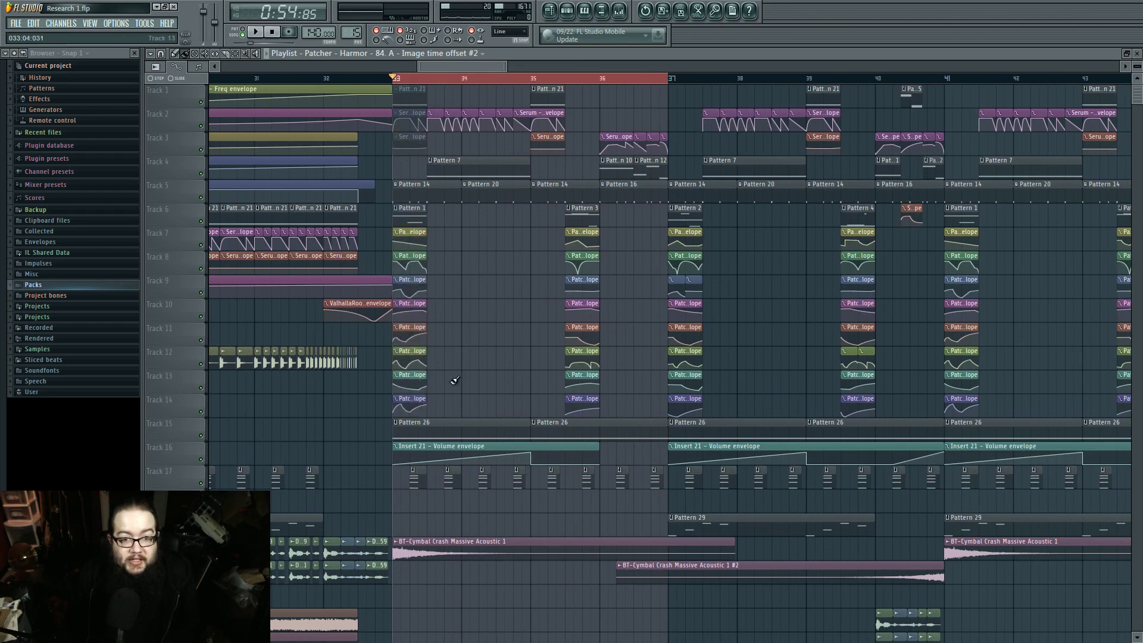
{"action": "key", "text": "space"}
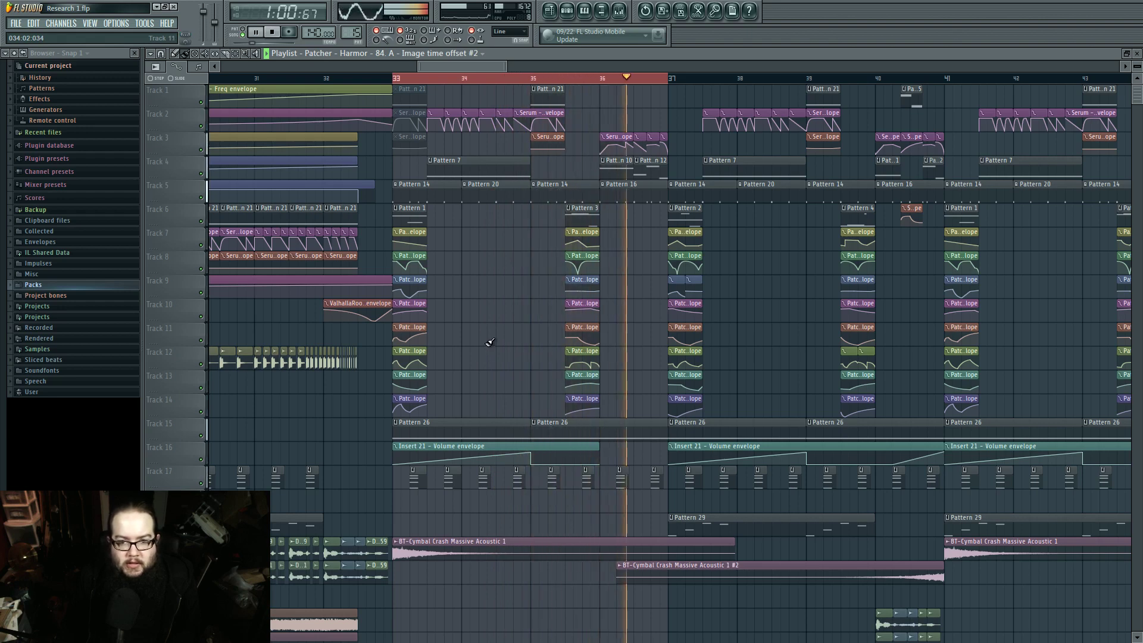
{"action": "key", "text": "space"}
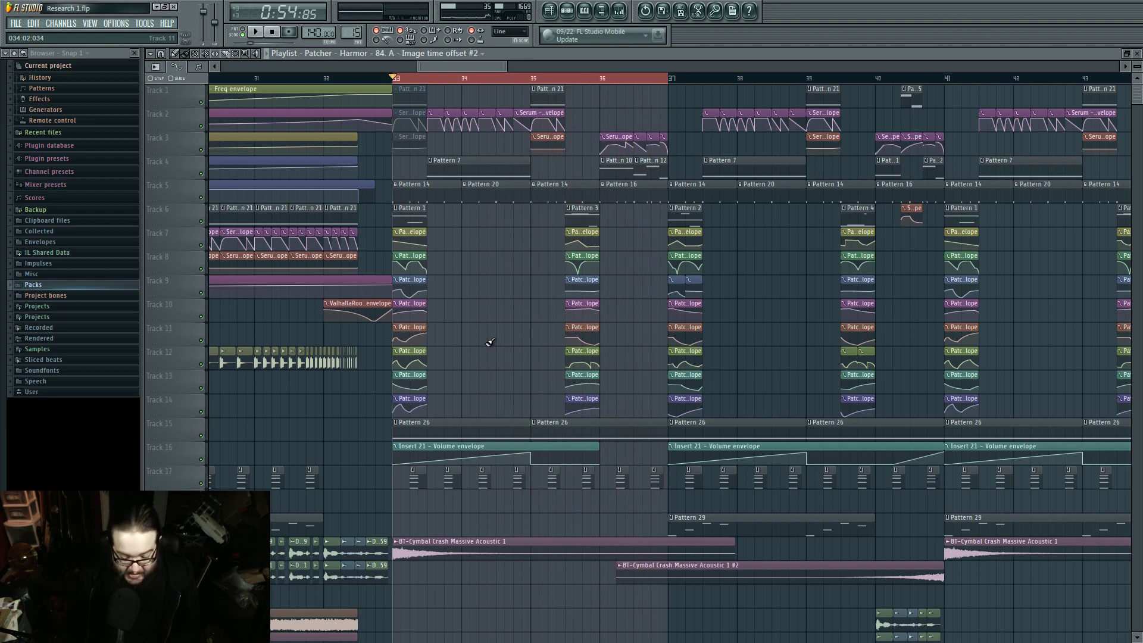
{"action": "left_click_drag", "start_coordinate": [403, 218], "coordinate": [421, 394]}
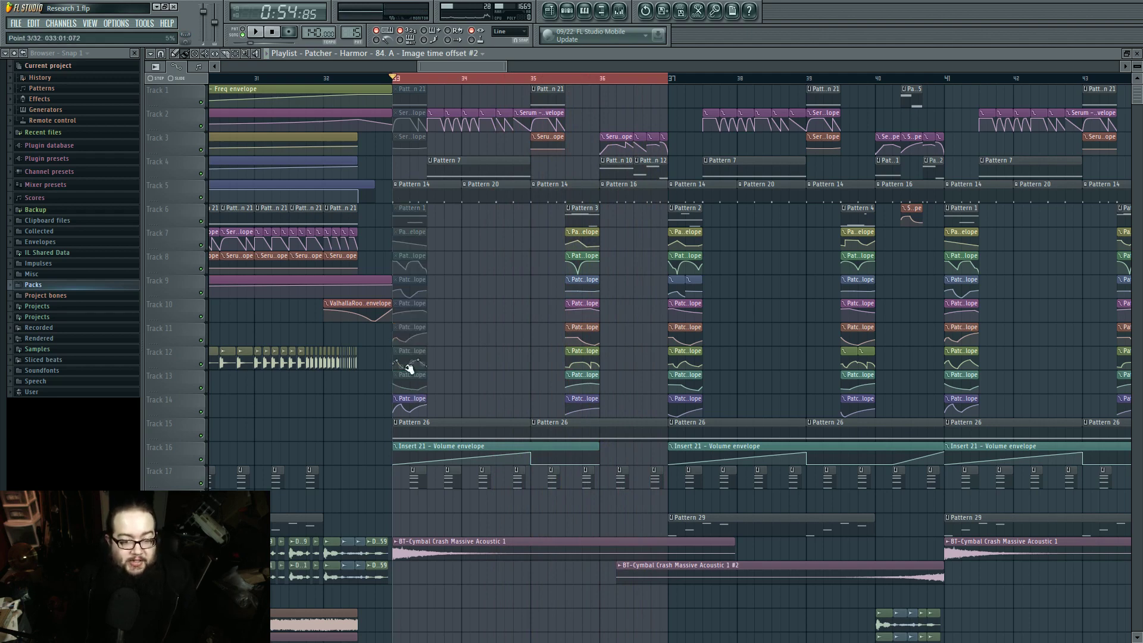
{"action": "left_click_drag", "start_coordinate": [409, 108], "coordinate": [415, 150]}
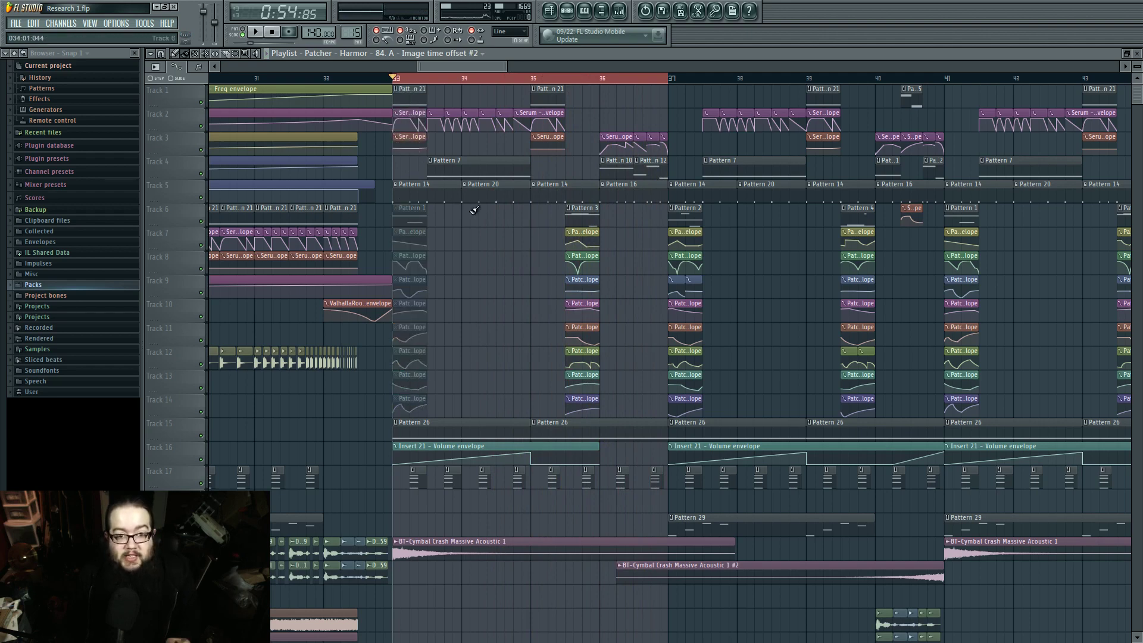
Step: Open the metal kick channel from Pattern 15 and audition its Sytrus sound across the test keyboard
{"action": "left_click", "coordinate": [567, 11]}
{"action": "left_click", "coordinate": [393, 256]}
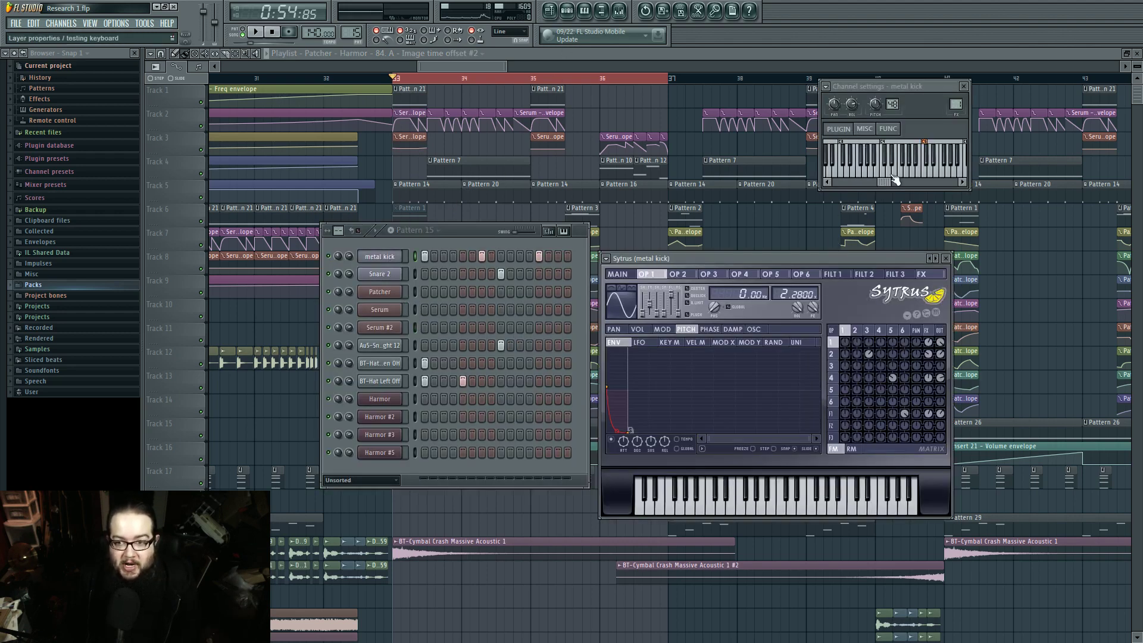
{"action": "mouse_move", "coordinate": [882, 181]}
{"action": "left_mouse_down"}
{"action": "mouse_move", "coordinate": [915, 186]}
{"action": "mouse_move", "coordinate": [904, 184]}
{"action": "left_mouse_up"}
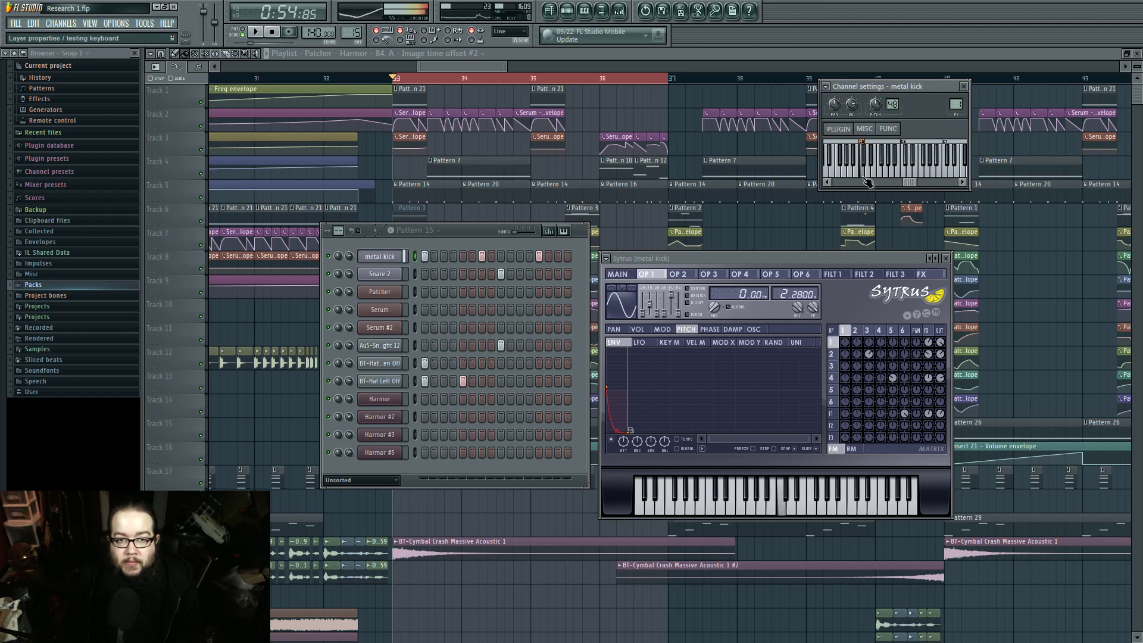
Step: Examine the Snare 2 Sytrus patch and the Au5-Snare Tight 12 sample that layers with it
{"action": "left_click", "coordinate": [393, 276]}
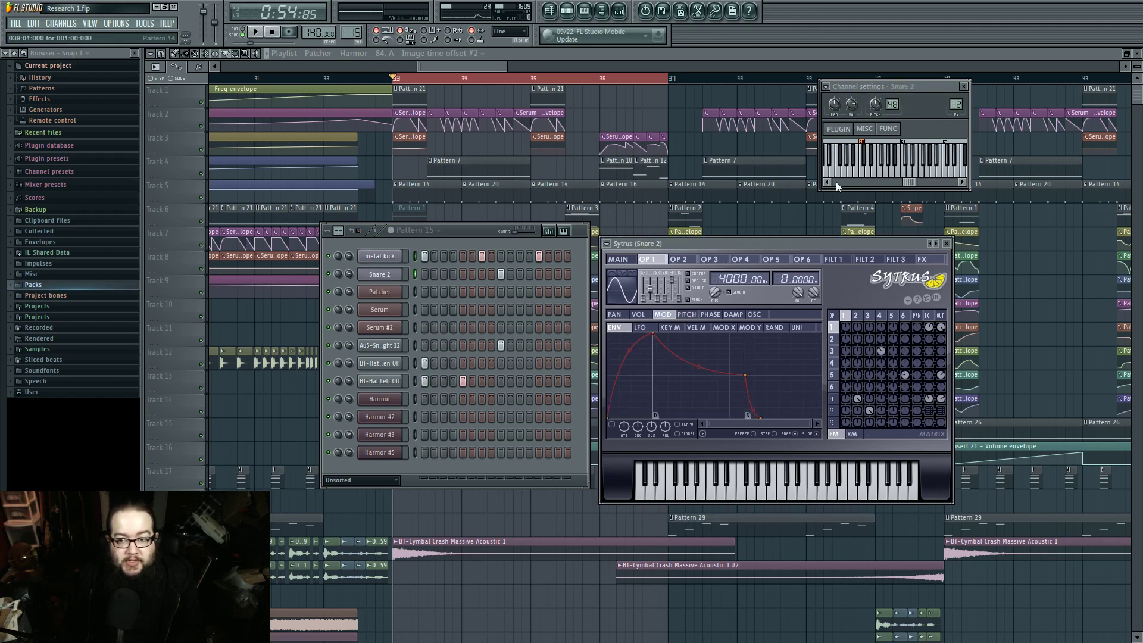
{"action": "left_click", "coordinate": [389, 351]}
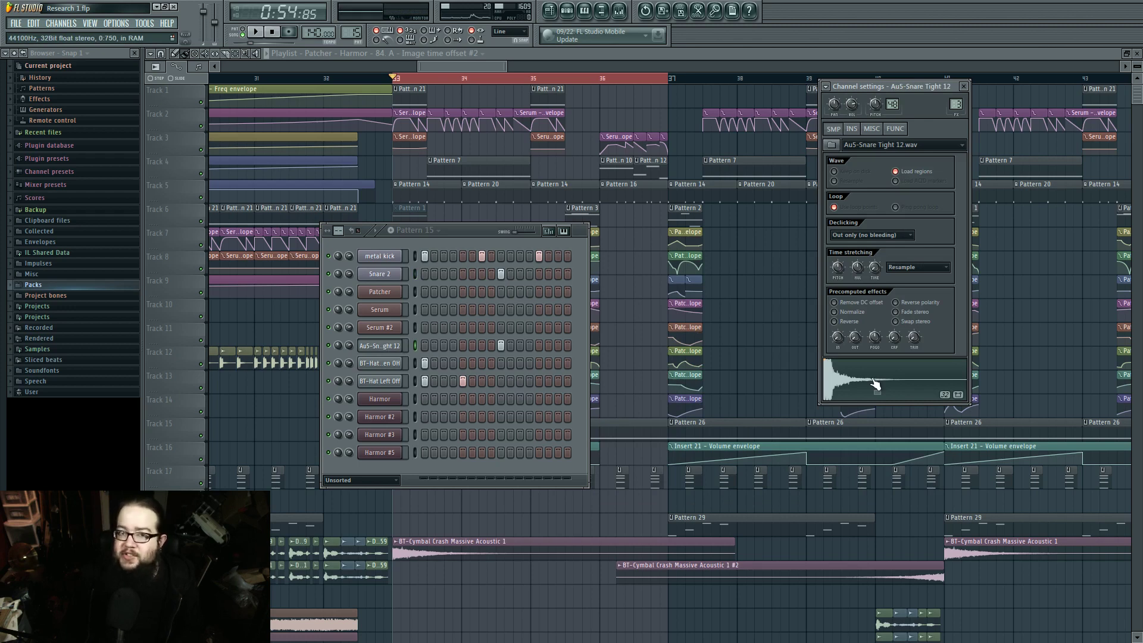
{"action": "left_click", "coordinate": [380, 274]}
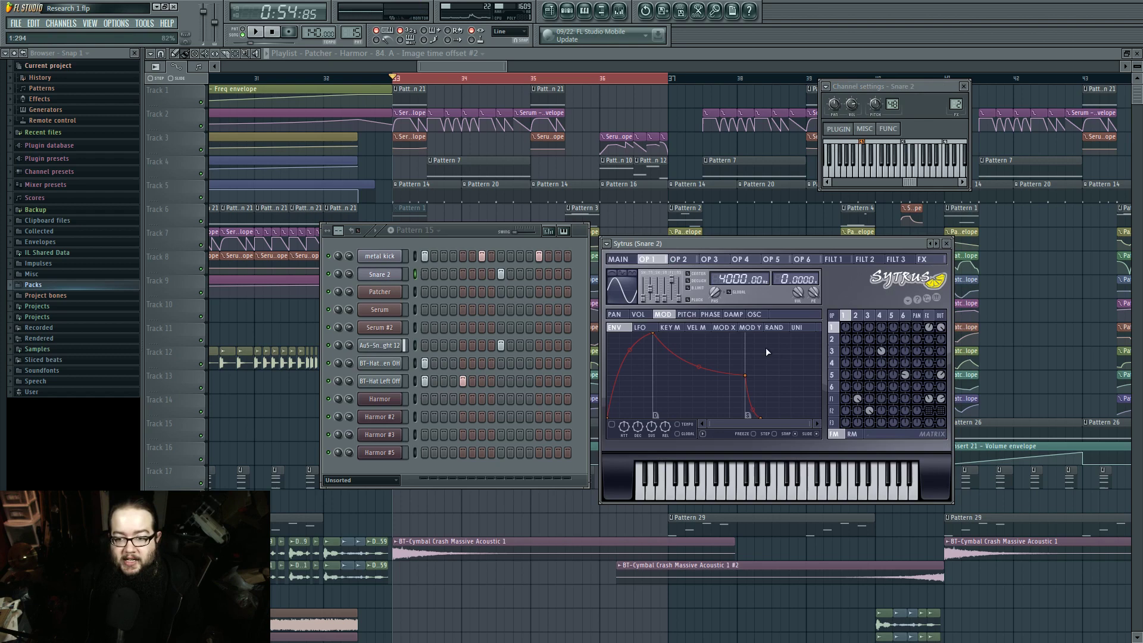
{"action": "left_click", "coordinate": [772, 491]}
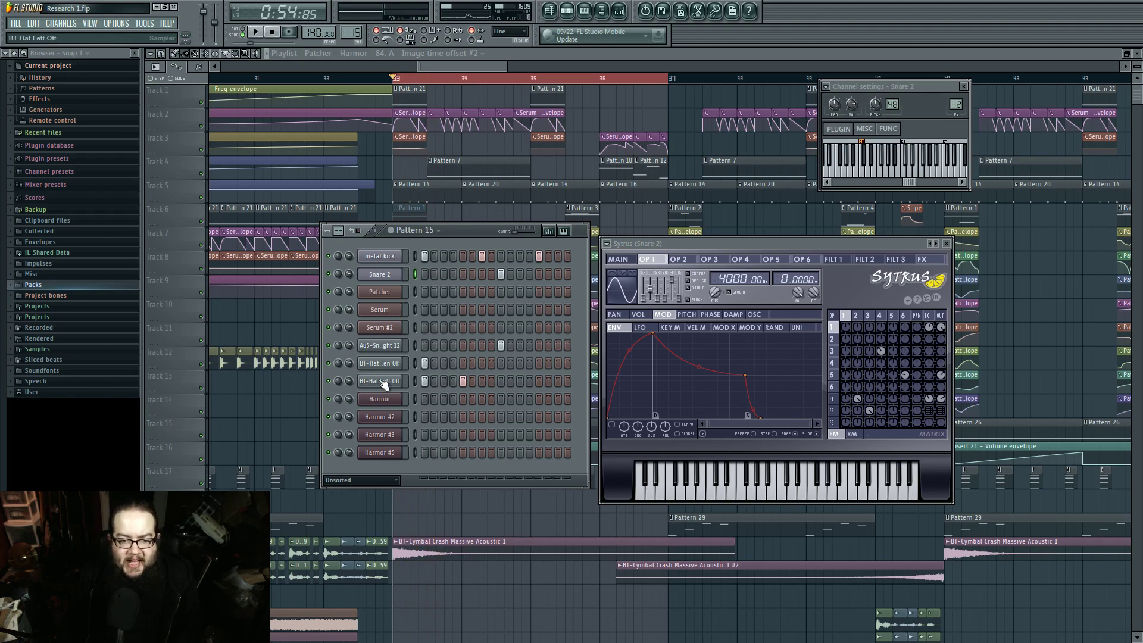
Step: Examine the mixer effect chains of Insert 2, side, Insert 9 and Master, and close all open windows
{"action": "key", "text": "F9"}
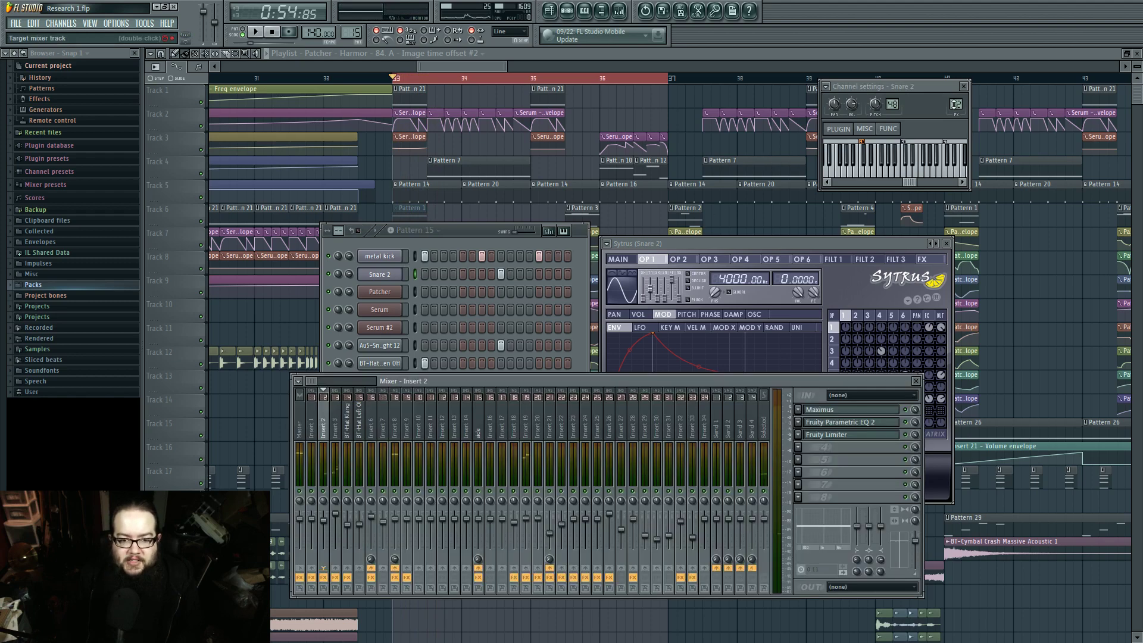
{"action": "left_click_drag", "start_coordinate": [497, 380], "coordinate": [542, 343]}
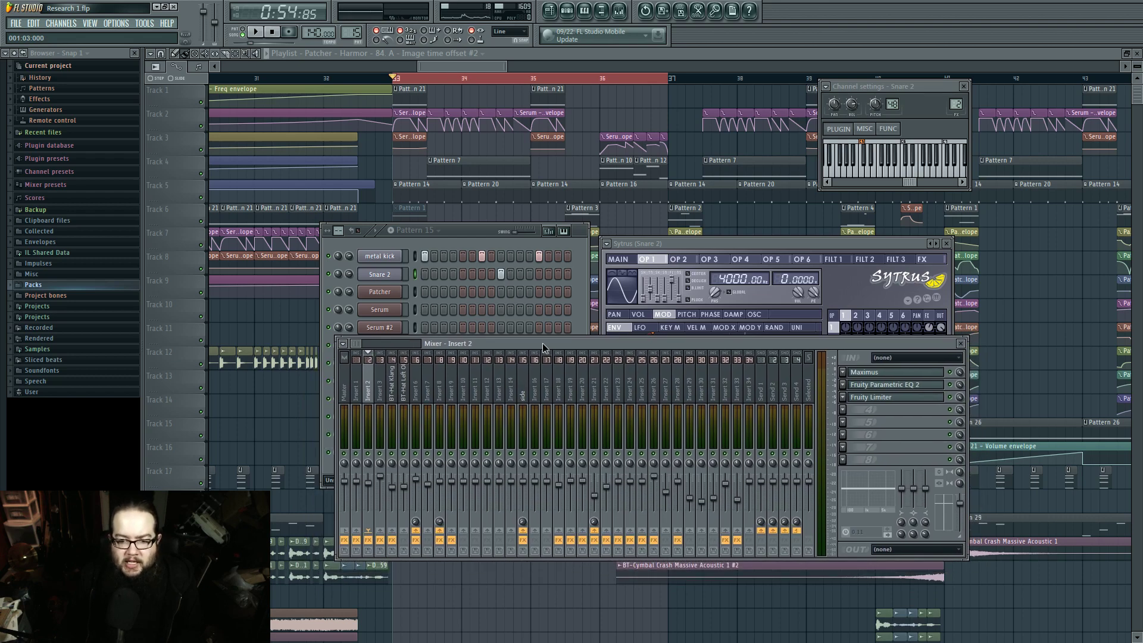
{"action": "left_click", "coordinate": [526, 384]}
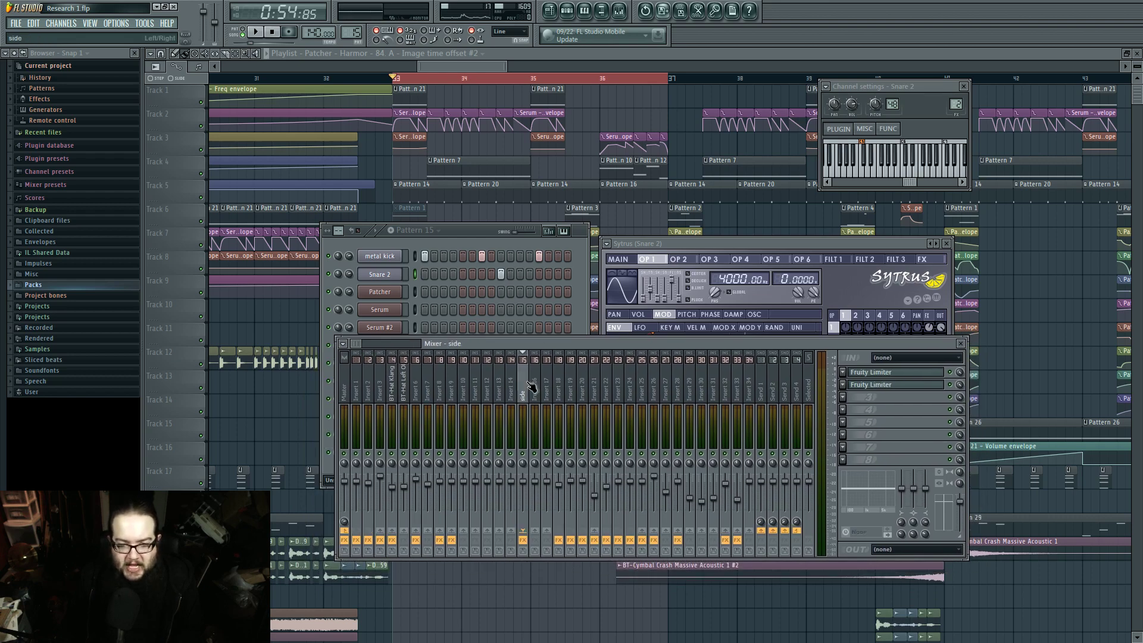
{"action": "left_click", "coordinate": [455, 388]}
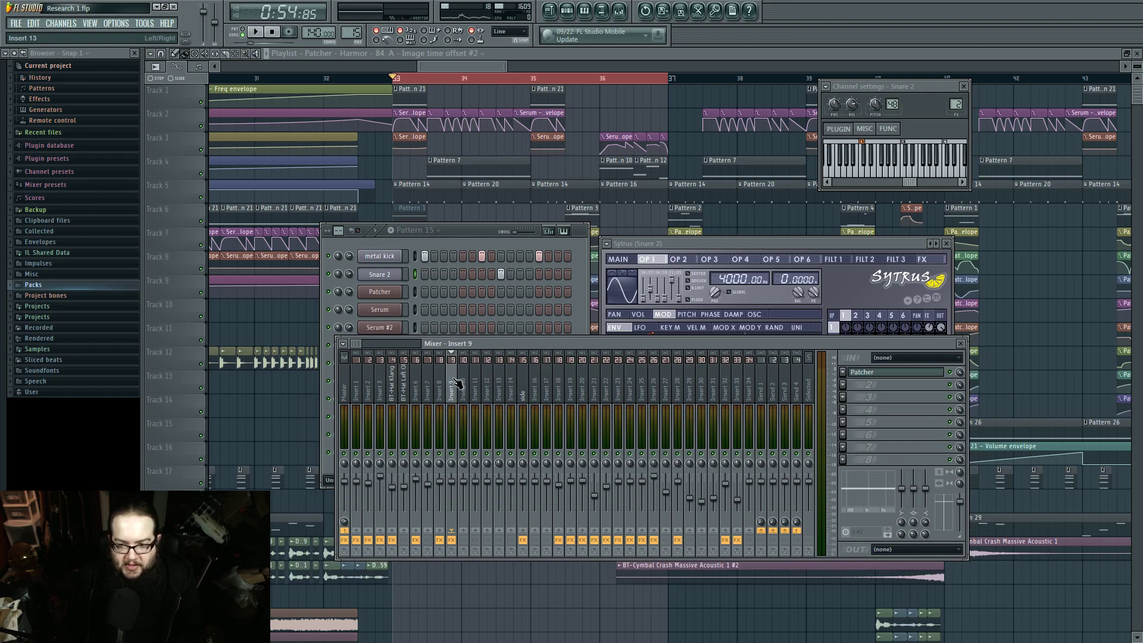
{"action": "left_click", "coordinate": [351, 390]}
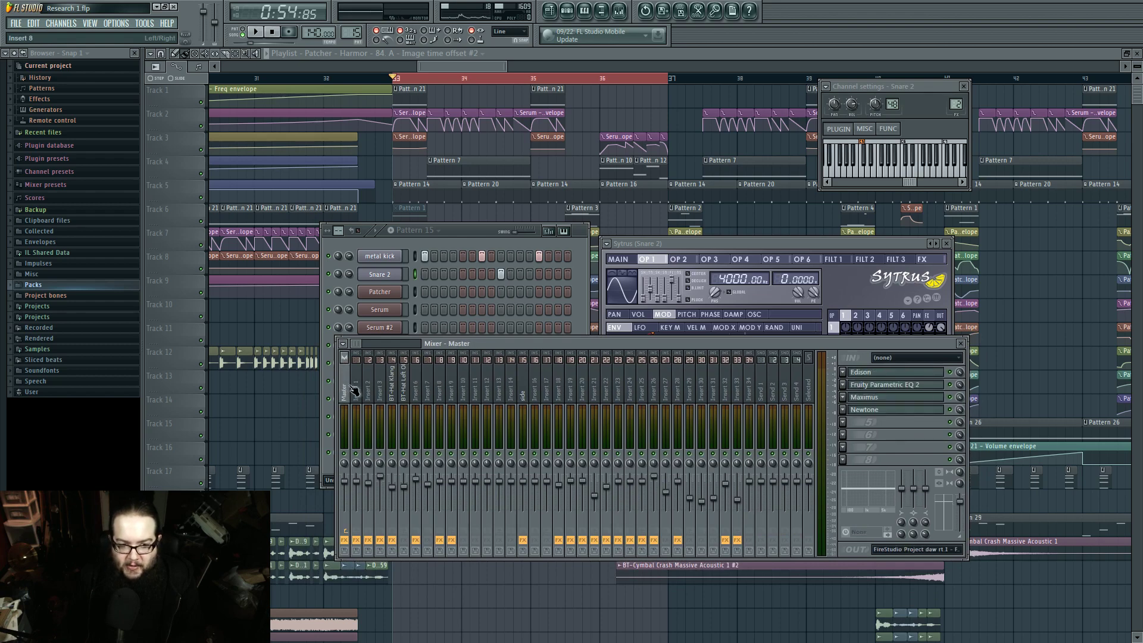
{"action": "left_click", "coordinate": [462, 230]}
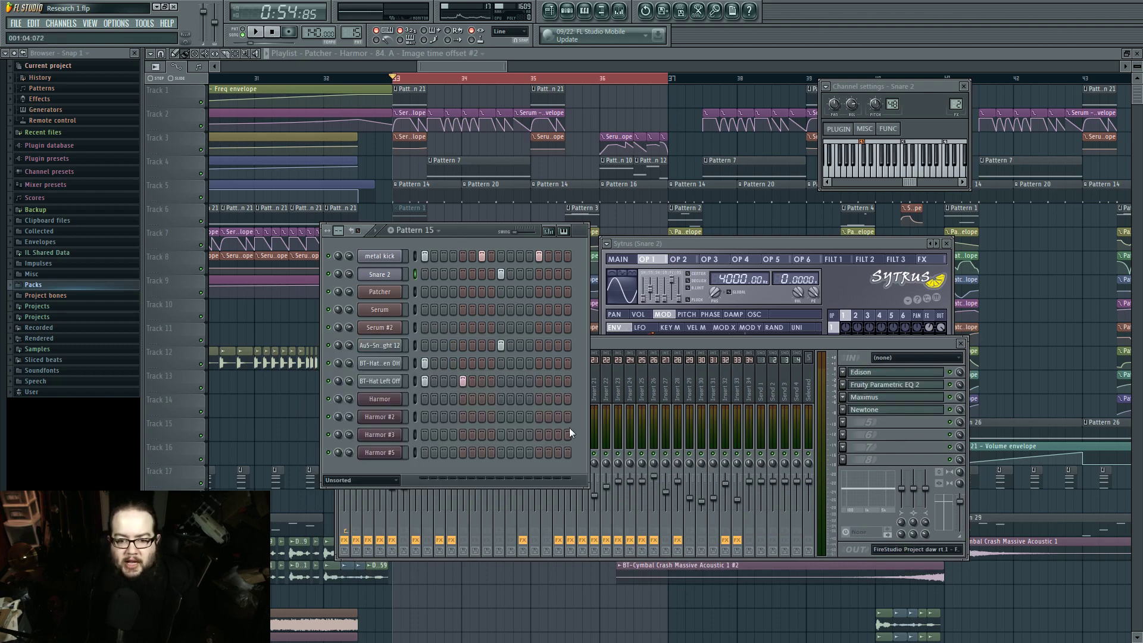
{"action": "key", "text": "F12"}
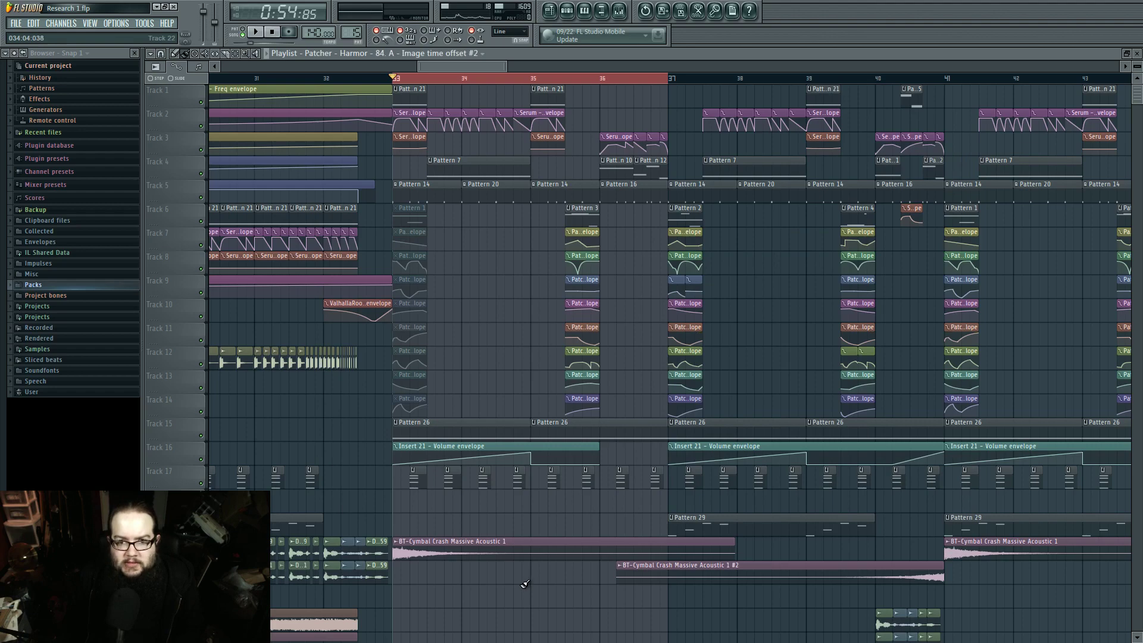
Step: Clear the playlist's time selection and set the playback position to bar 29 in the buildup
{"action": "scroll", "coordinate": [524, 583], "scroll_direction": "down", "scroll_amount": 6}
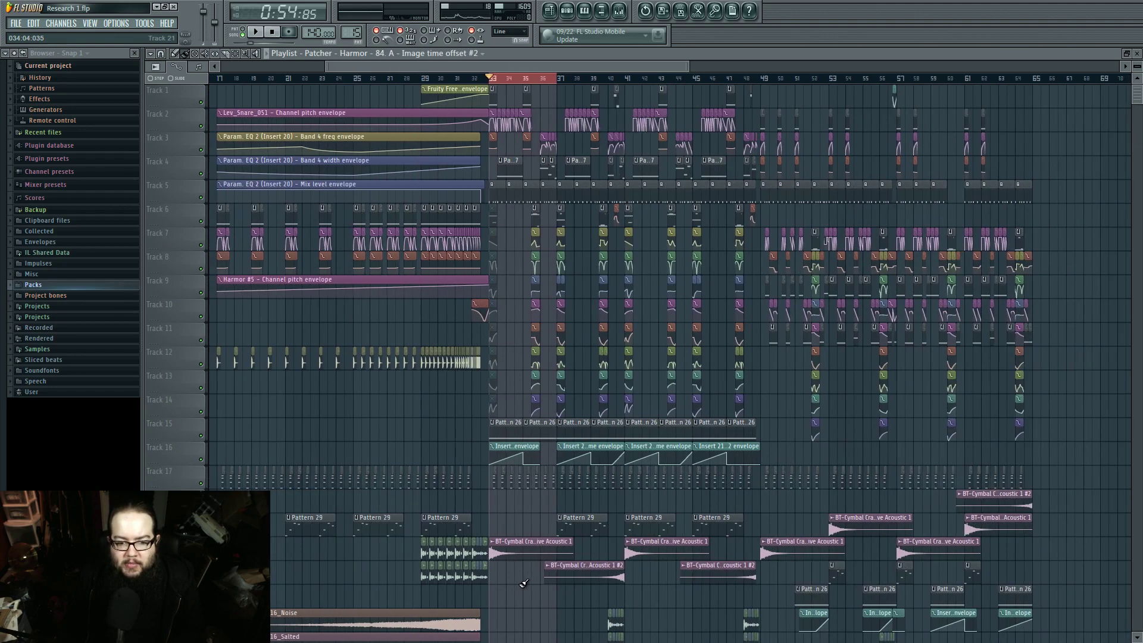
{"action": "left_click", "coordinate": [465, 113]}
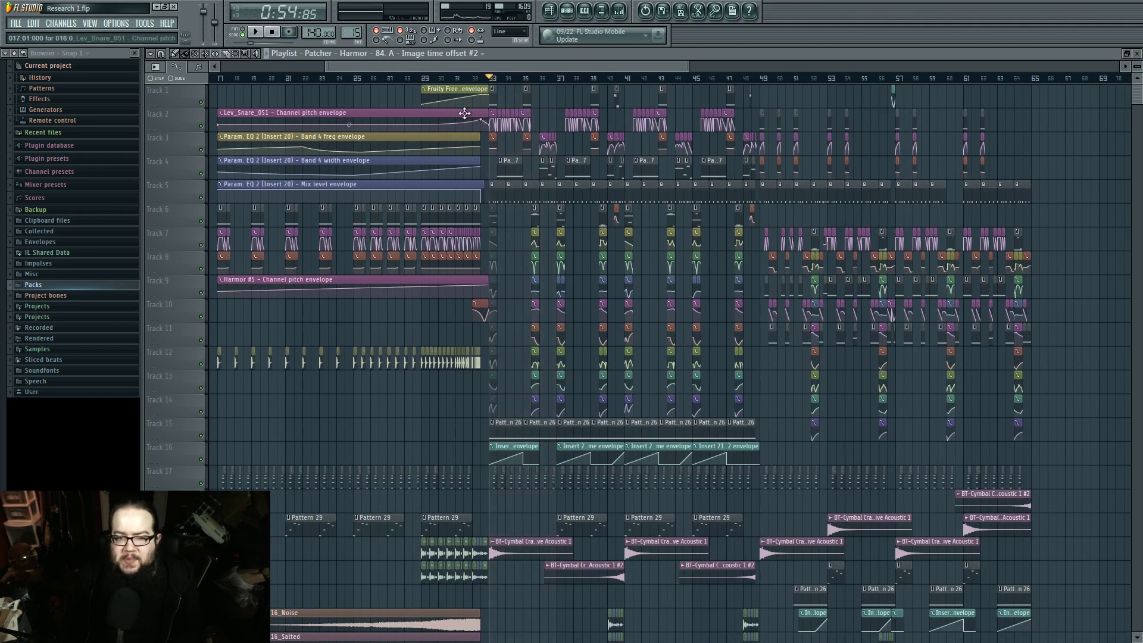
{"action": "scroll", "coordinate": [403, 191], "scroll_direction": "up", "scroll_amount": 4}
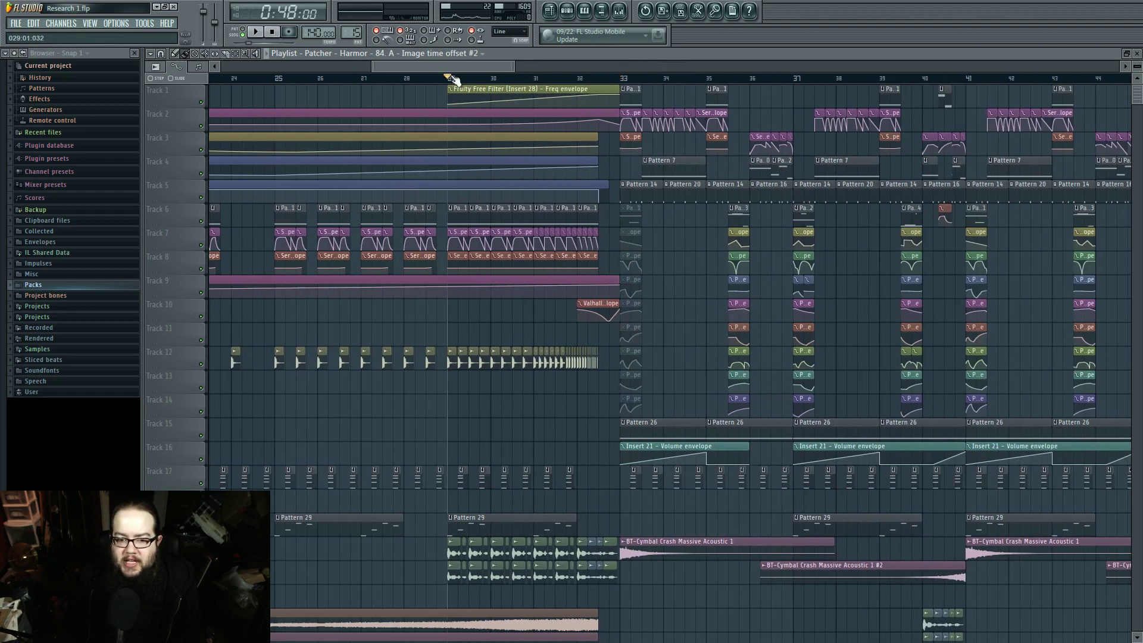
Step: Open the mixer, select Insert 26, and play the last bars of the buildup from bar 29
{"action": "left_click", "coordinate": [619, 11]}
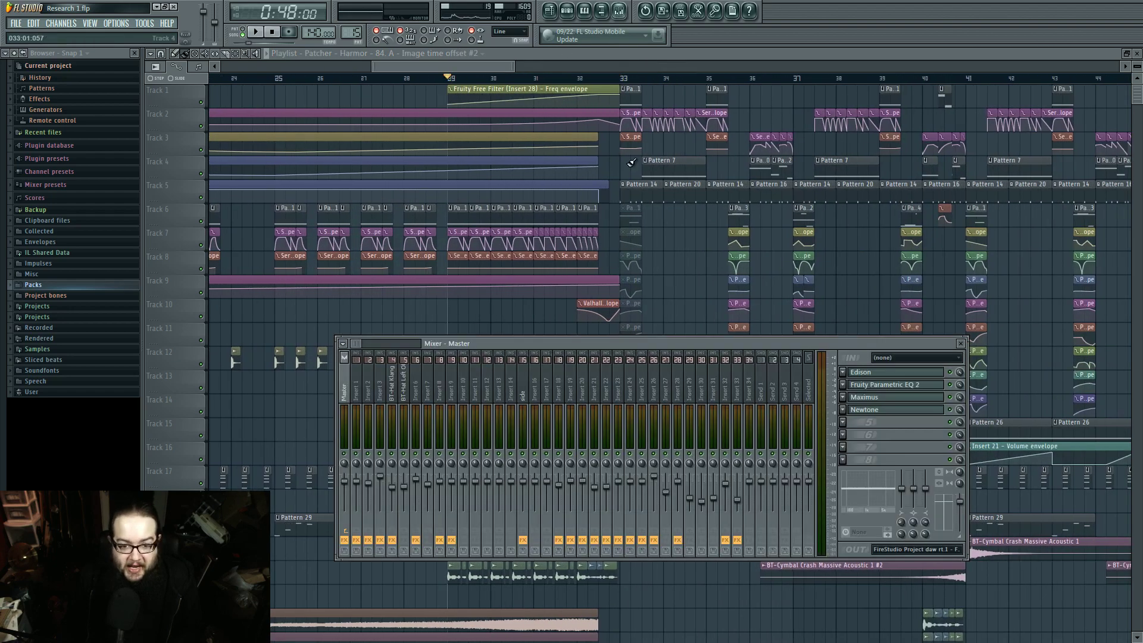
{"action": "left_click_drag", "start_coordinate": [361, 344], "coordinate": [368, 349]}
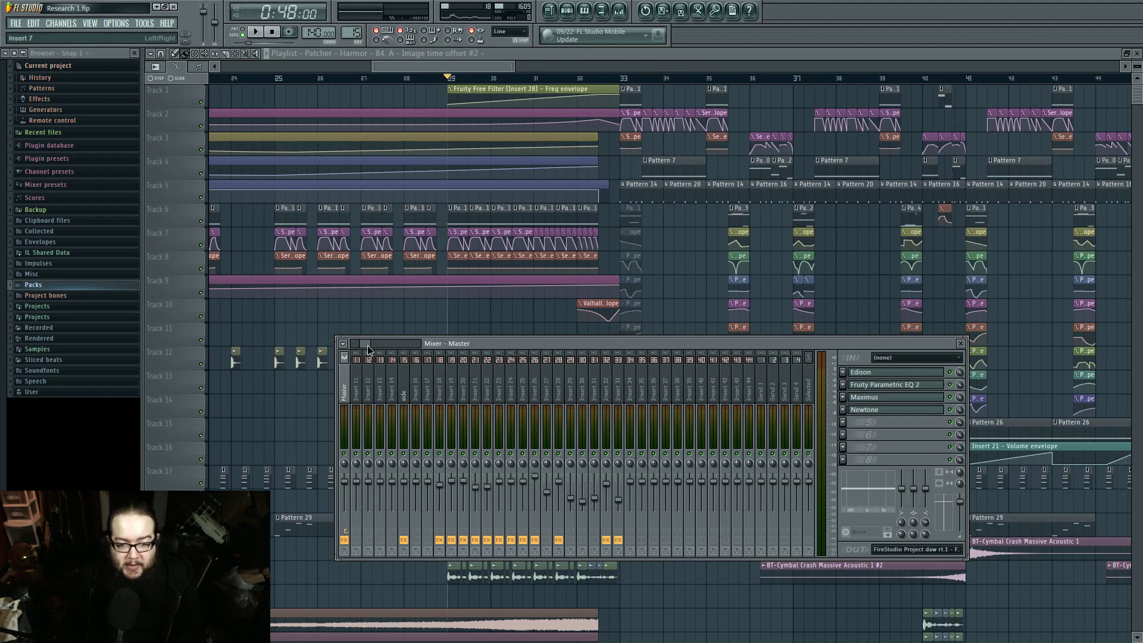
{"action": "left_click", "coordinate": [534, 400]}
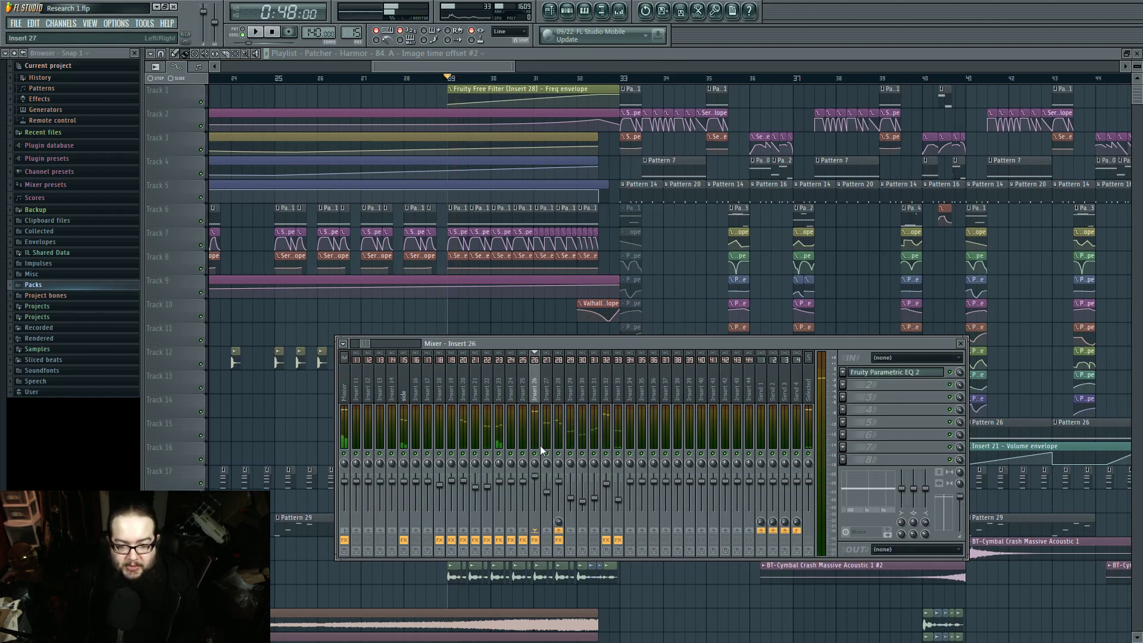
{"action": "key", "text": "space"}
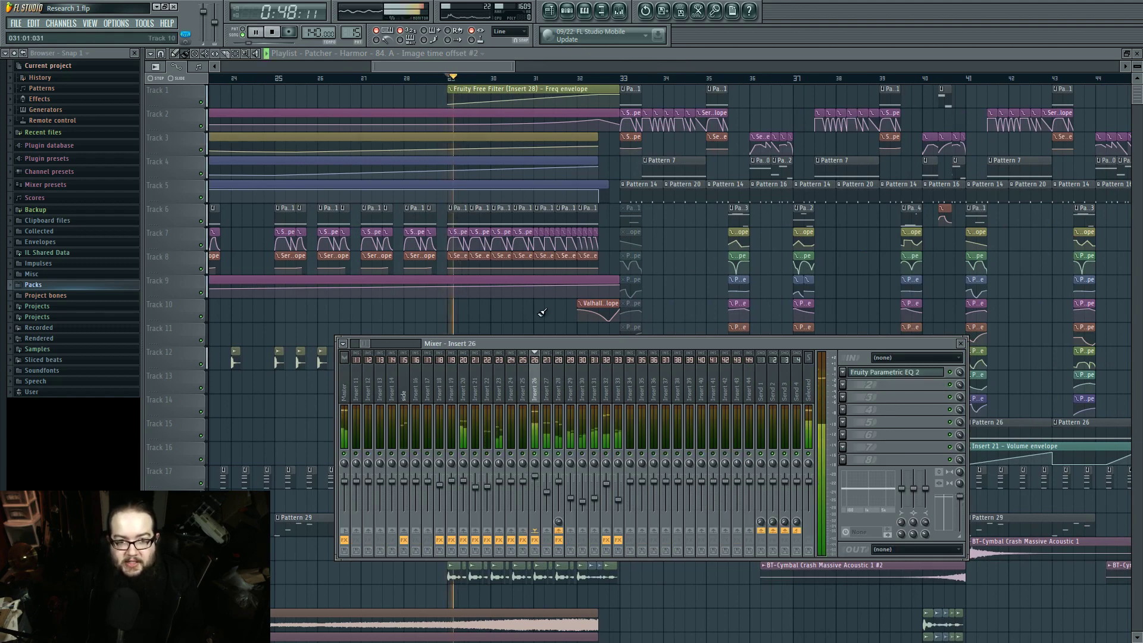
{"action": "key", "text": "F9"}
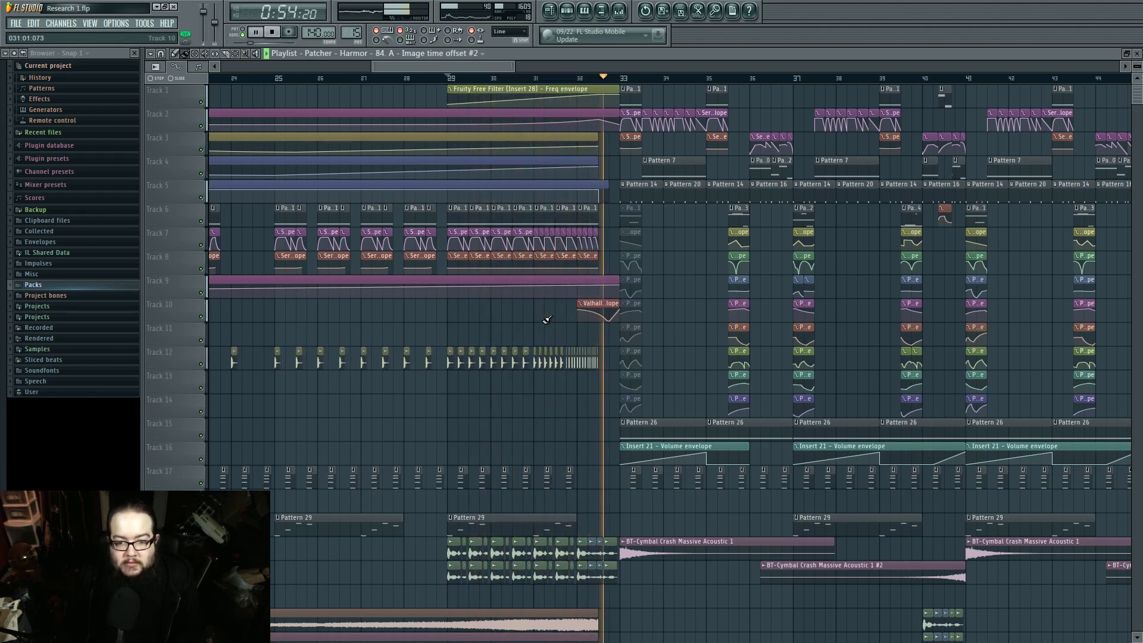
{"action": "key", "text": "space"}
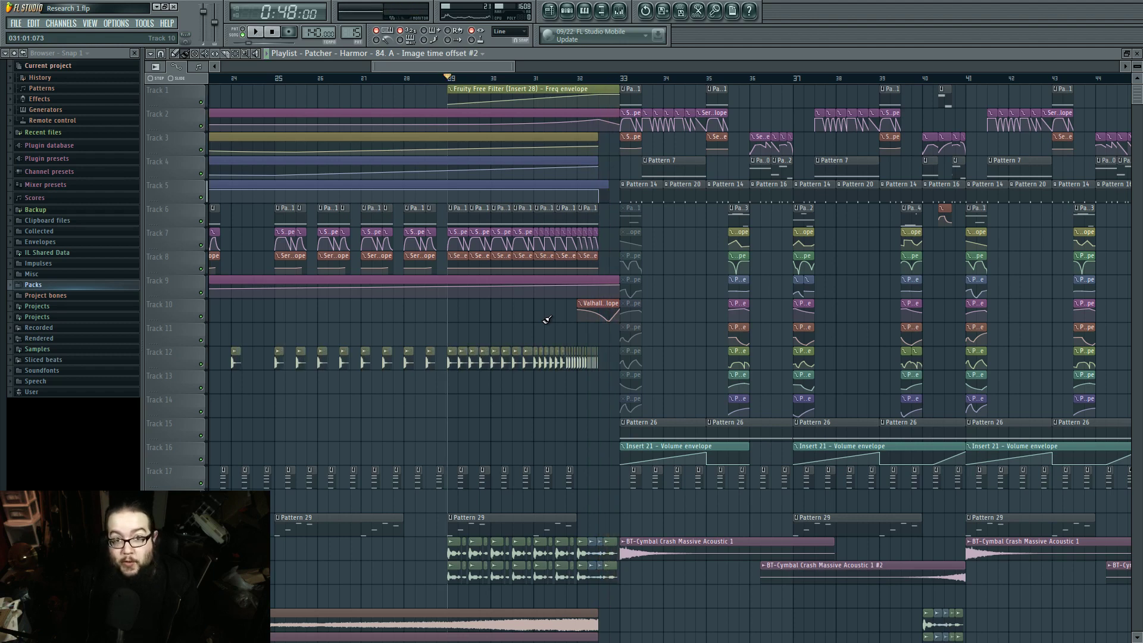
Step: Recheck Insert 26 in the mixer, then examine the Track 12 snare roll and the surrounding arrangement from bar 17 onward
{"action": "left_click", "coordinate": [620, 13]}
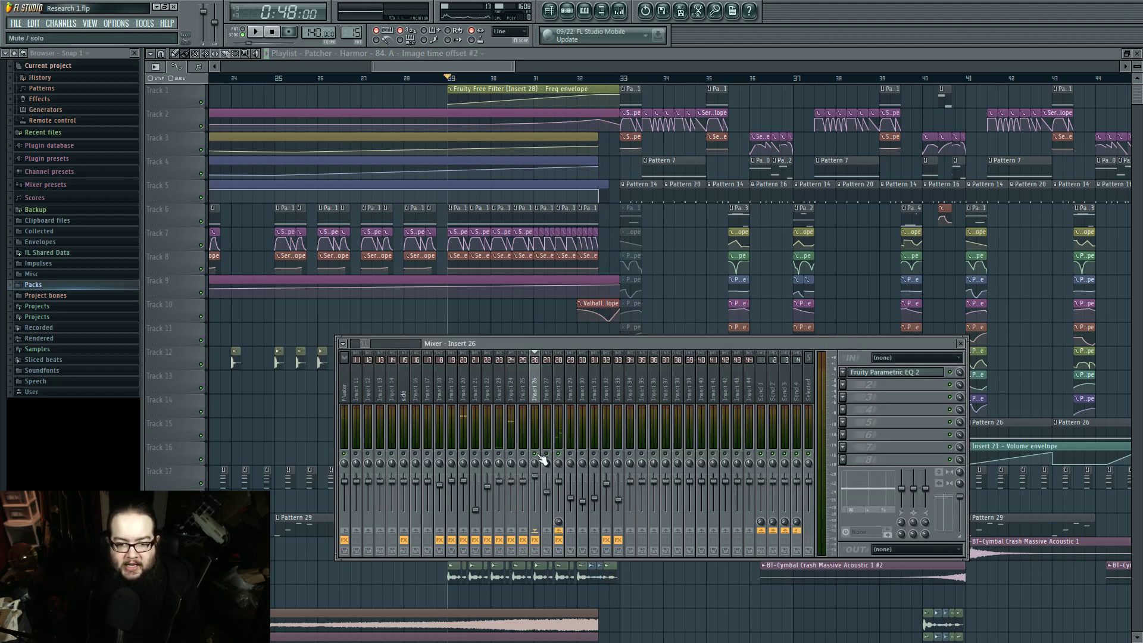
{"action": "key", "text": "F9"}
{"action": "scroll", "coordinate": [554, 426], "scroll_direction": "down", "scroll_amount": 3}
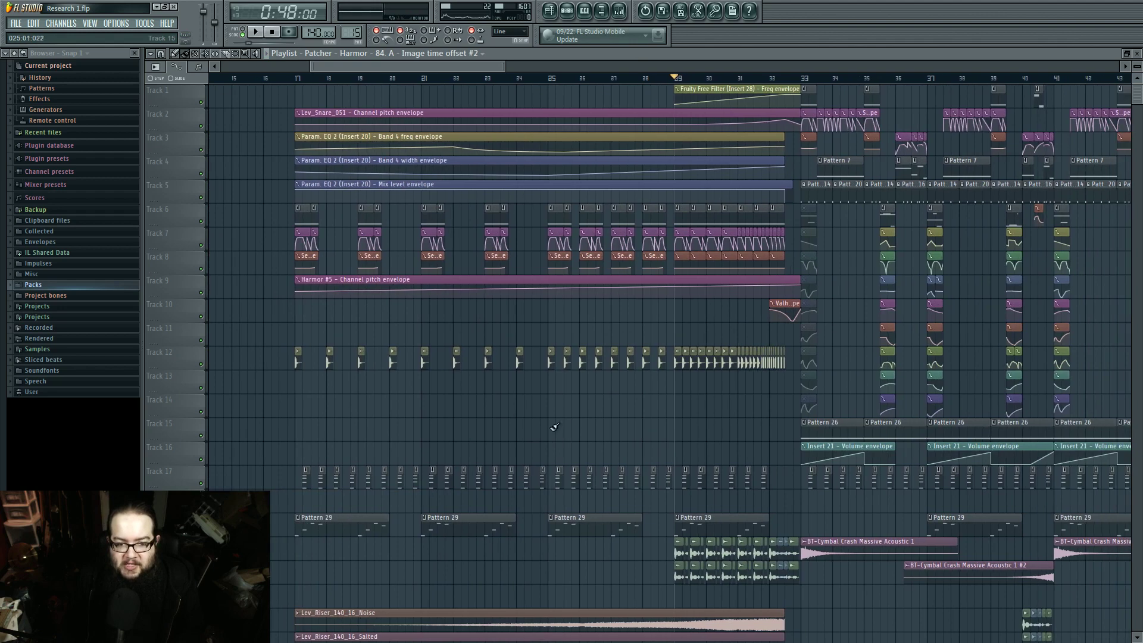
{"action": "left_click_drag", "start_coordinate": [271, 361], "coordinate": [774, 373]}
{"action": "left_click", "coordinate": [729, 405]}
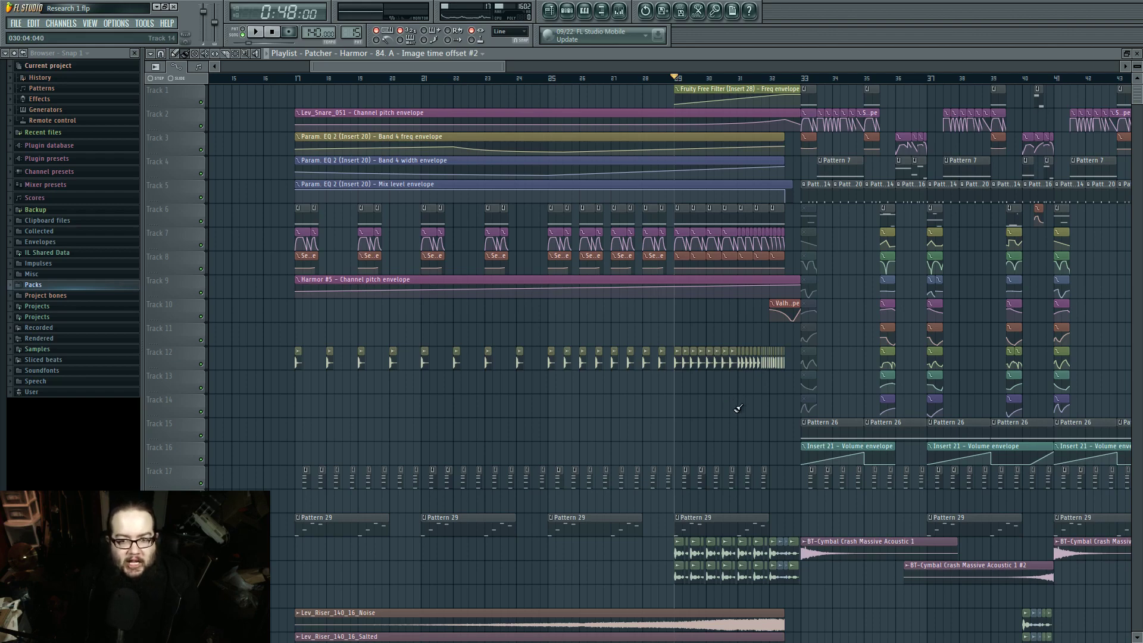
{"action": "scroll", "coordinate": [737, 408], "scroll_direction": "down", "scroll_amount": 5}
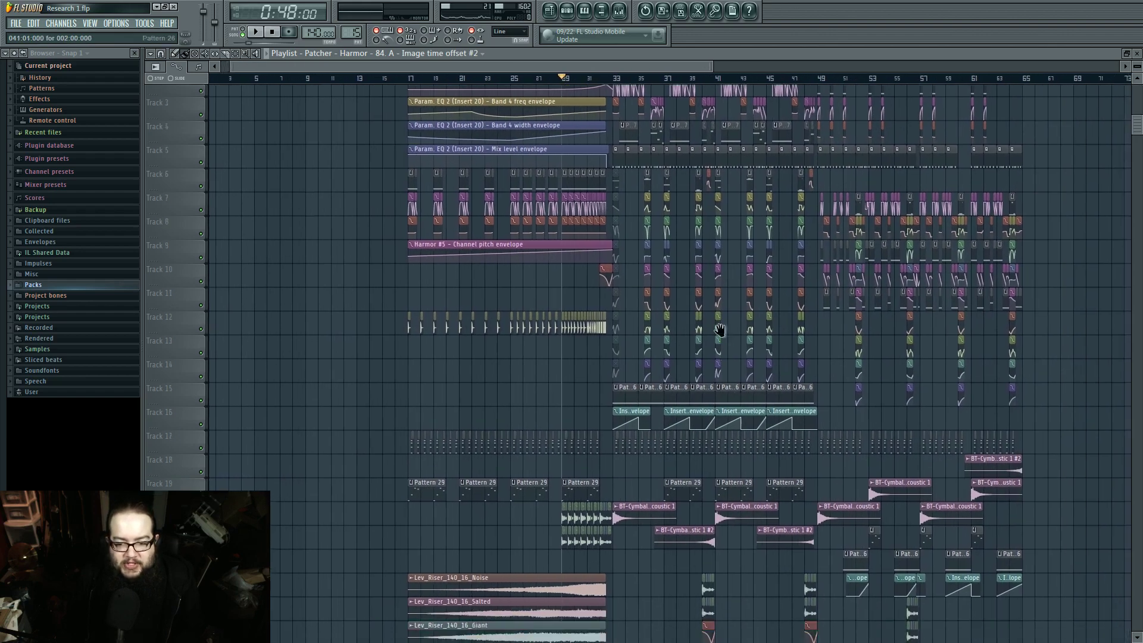
{"action": "scroll", "coordinate": [720, 330], "scroll_direction": "up", "scroll_amount": 2}
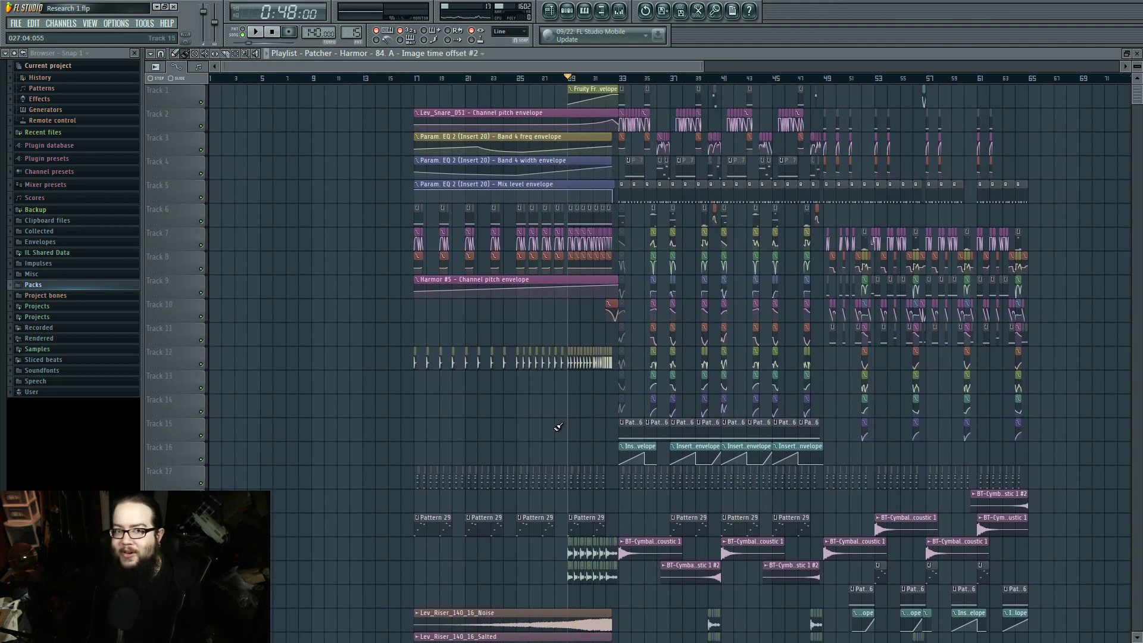
{"action": "scroll", "coordinate": [649, 392], "scroll_direction": "right", "scroll_amount": 3}
{"action": "scroll", "coordinate": [595, 417], "scroll_direction": "down", "scroll_amount": 1}
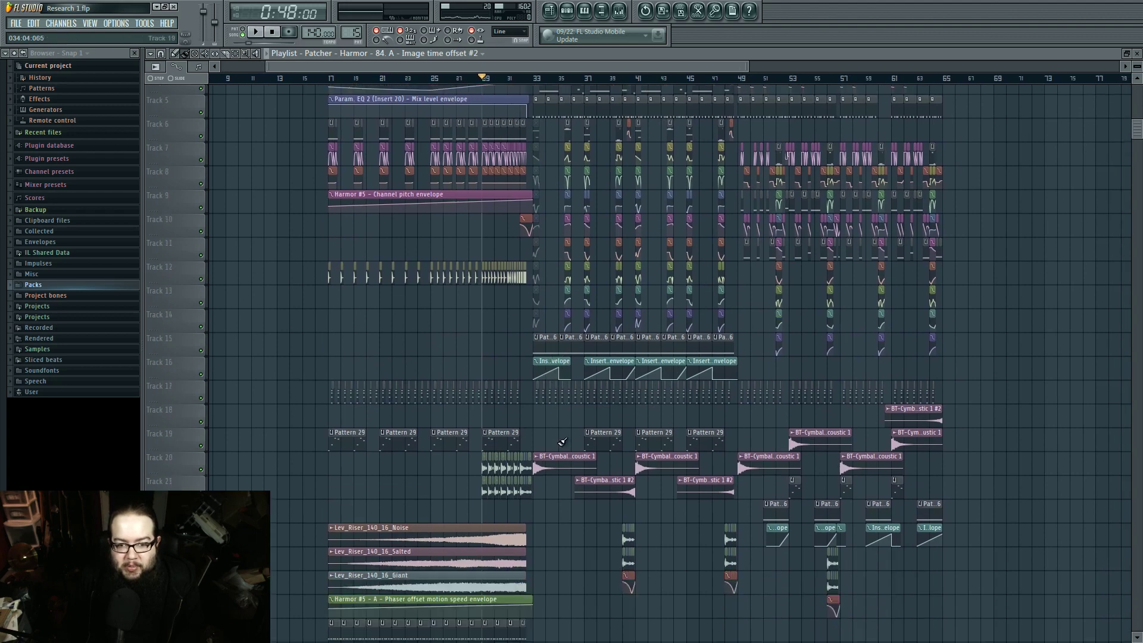
Step: Set the playback position to bar 17 and play the arrangement from the buildup through both drop sections
{"action": "scroll", "coordinate": [557, 443], "scroll_direction": "up", "scroll_amount": 1}
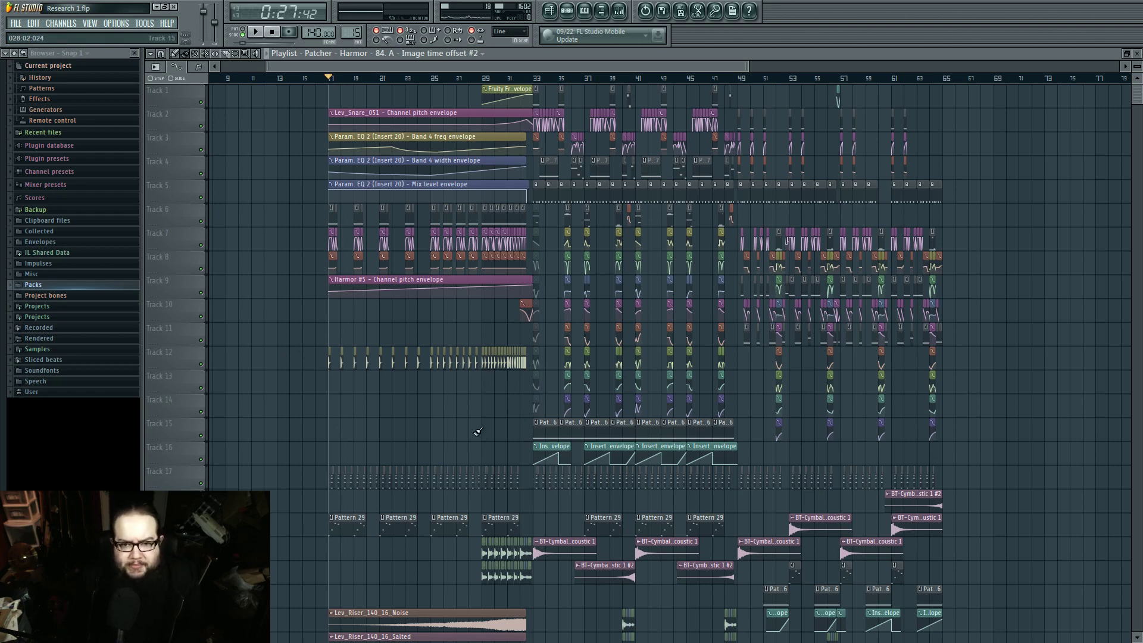
{"action": "scroll", "coordinate": [478, 428], "scroll_direction": "left", "scroll_amount": 2}
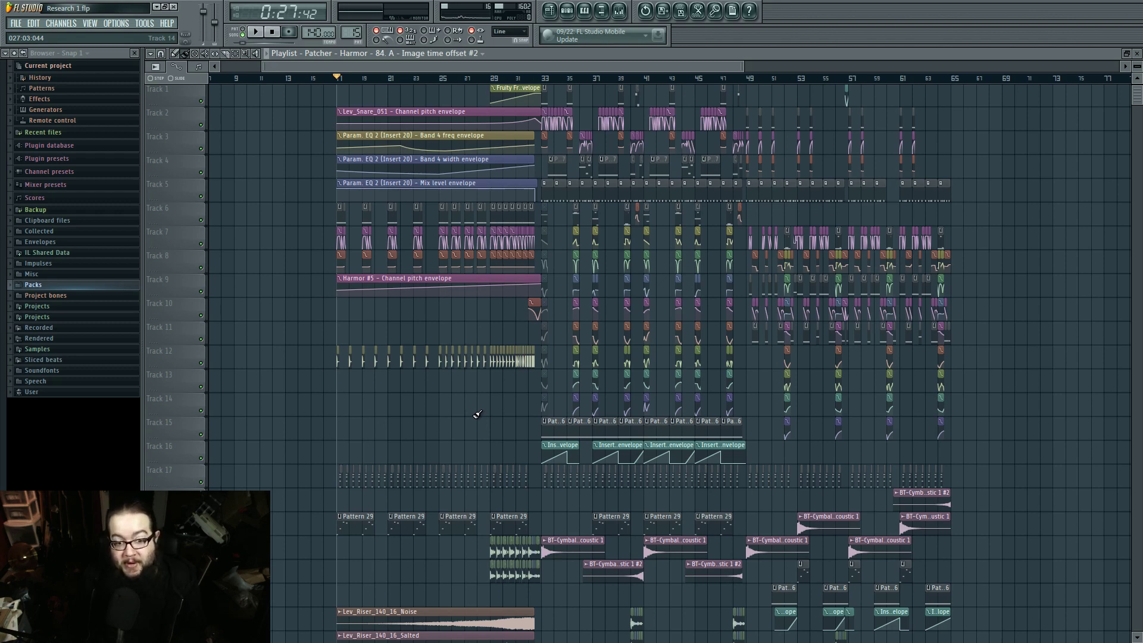
{"action": "key", "text": "space"}
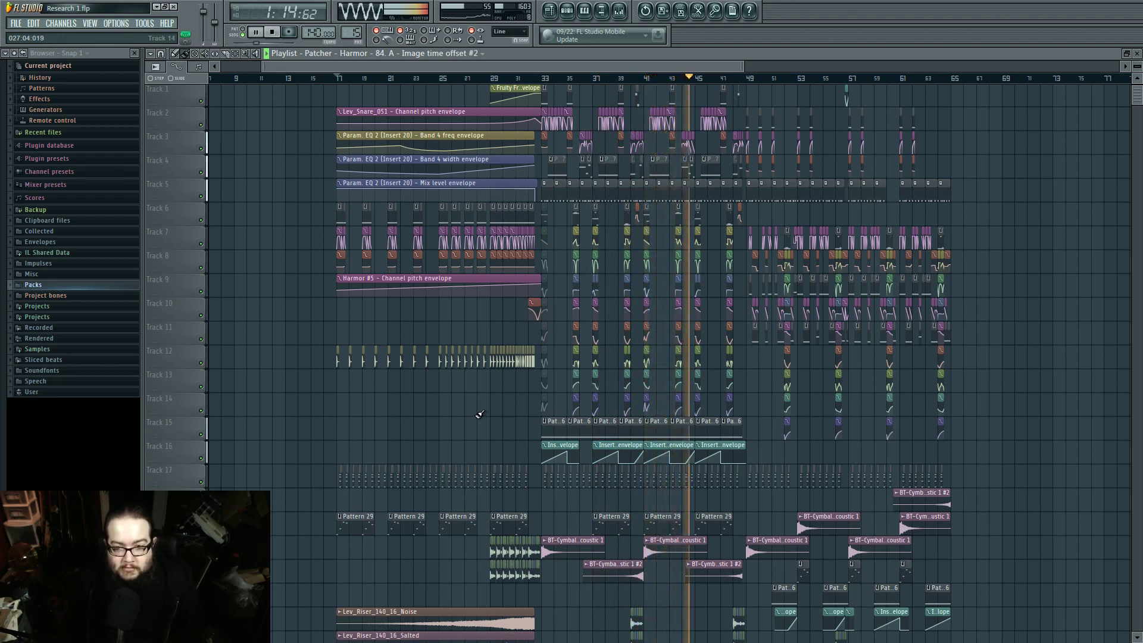
{"action": "scroll", "coordinate": [477, 412], "scroll_direction": "down", "scroll_amount": 3}
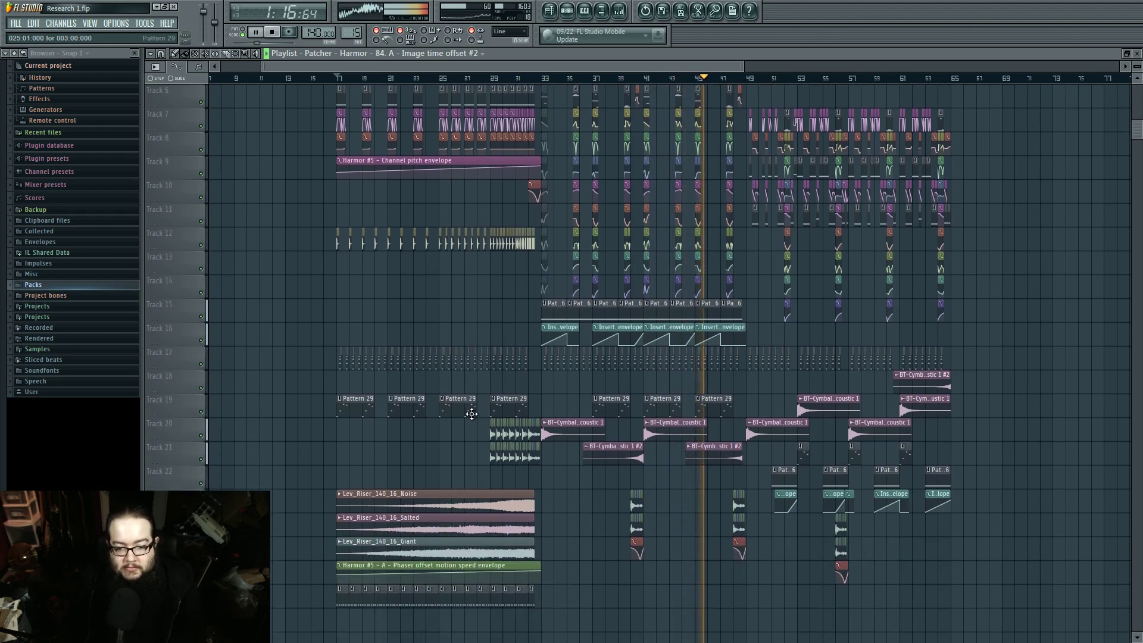
{"action": "scroll", "coordinate": [476, 412], "scroll_direction": "up", "scroll_amount": 3}
{"action": "scroll", "coordinate": [655, 357], "scroll_direction": "down", "scroll_amount": 3}
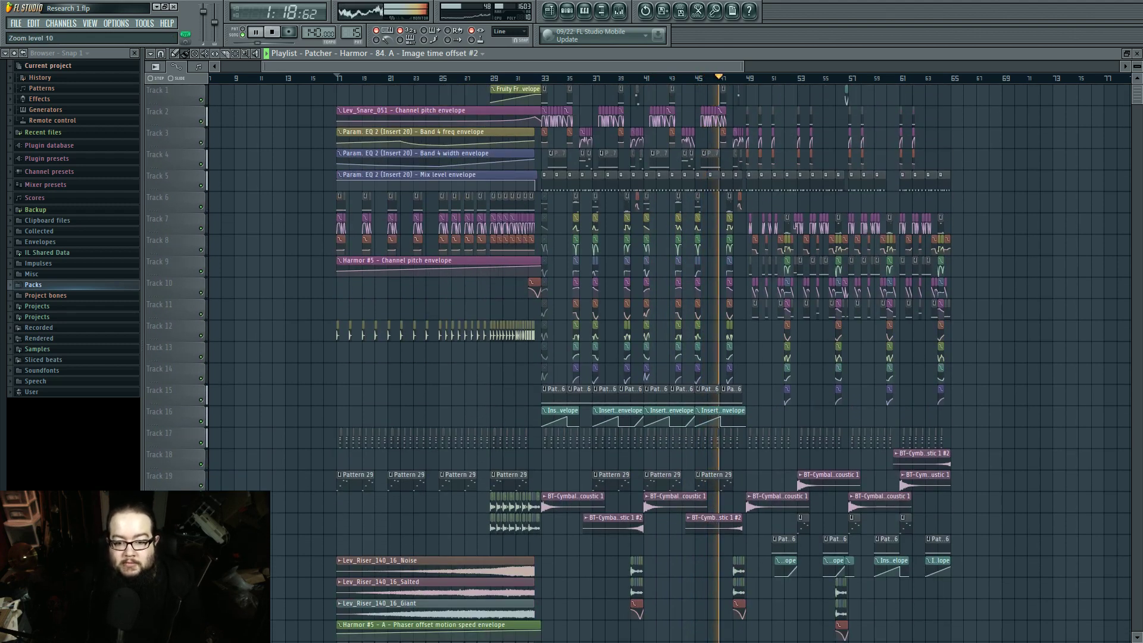
{"action": "scroll", "coordinate": [763, 366], "scroll_direction": "up", "scroll_amount": 1}
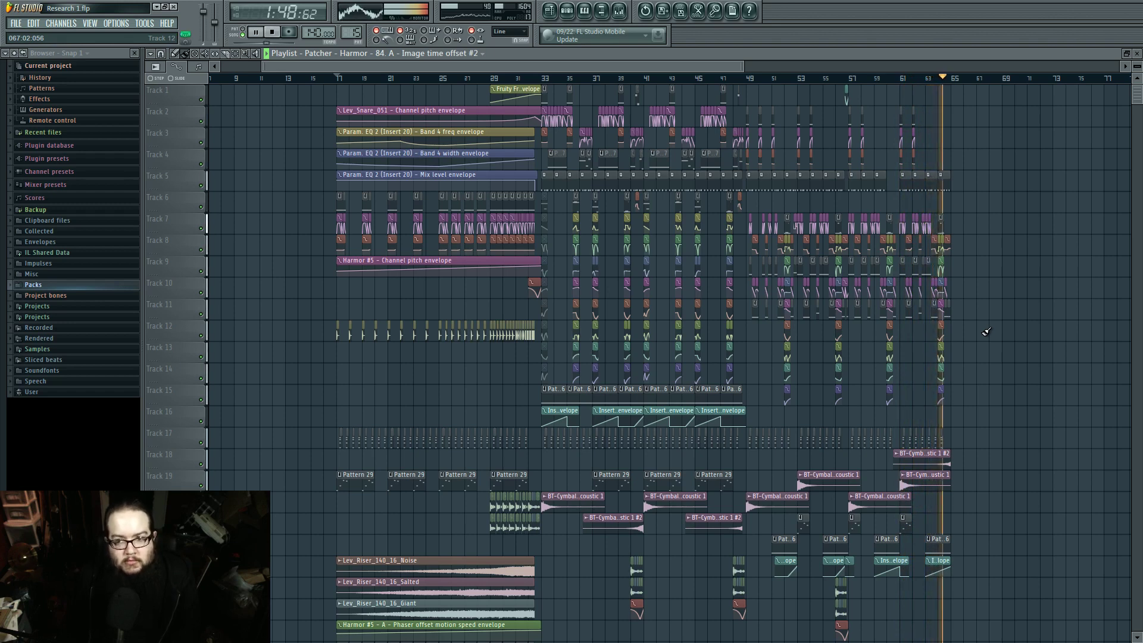
{"action": "key", "text": "space"}
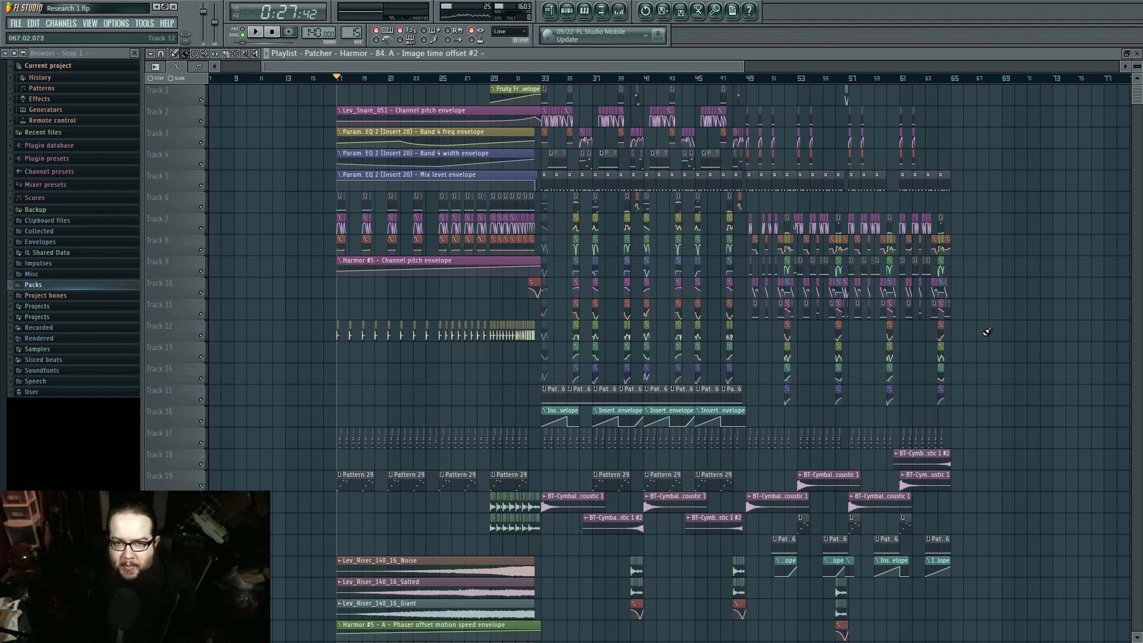
Step: Examine the clips of the first drop and play the fill from bar 48 into the second half
{"action": "scroll", "coordinate": [783, 357], "scroll_direction": "up", "scroll_amount": 5}
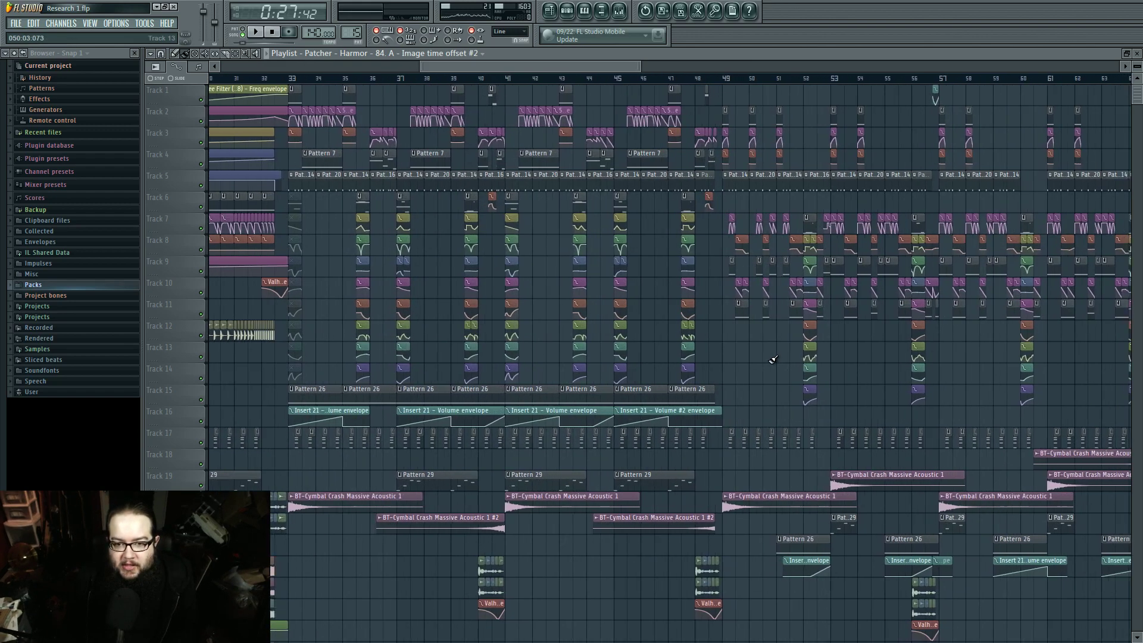
{"action": "left_click_drag", "start_coordinate": [336, 193], "coordinate": [695, 378]}
{"action": "left_click", "coordinate": [665, 333]}
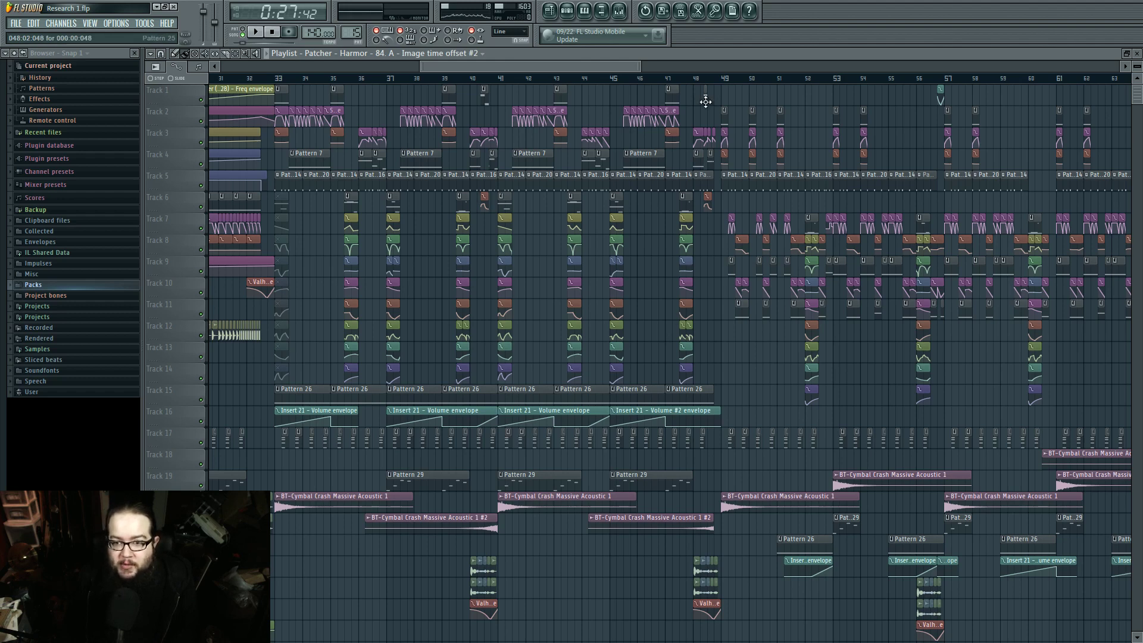
{"action": "left_click", "coordinate": [694, 81]}
{"action": "key", "text": "space"}
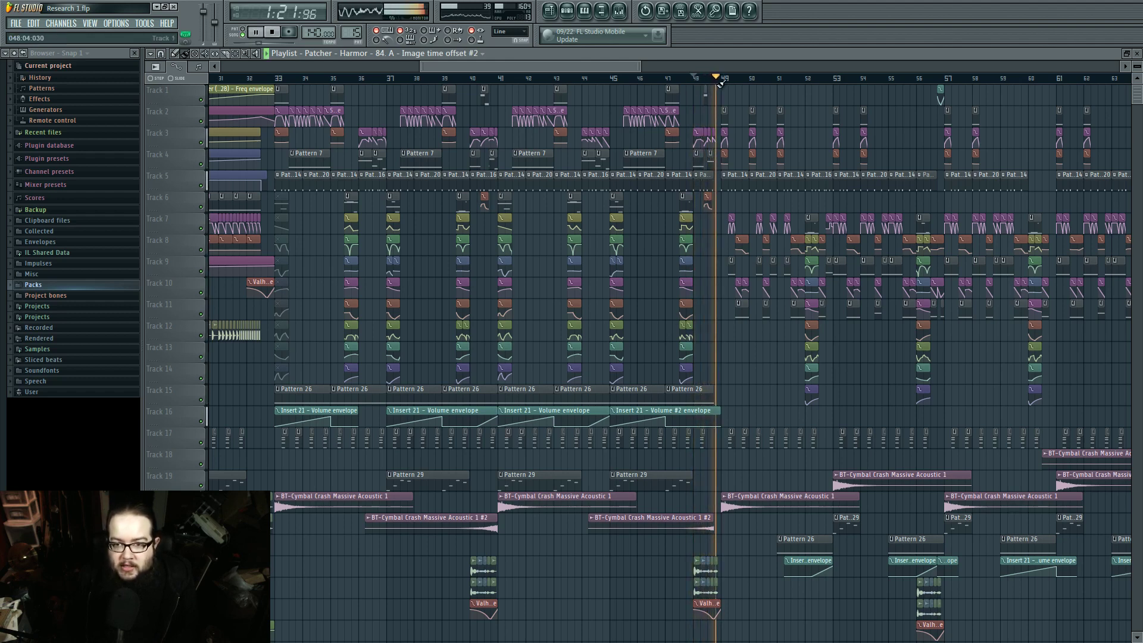
{"action": "key", "text": "space"}
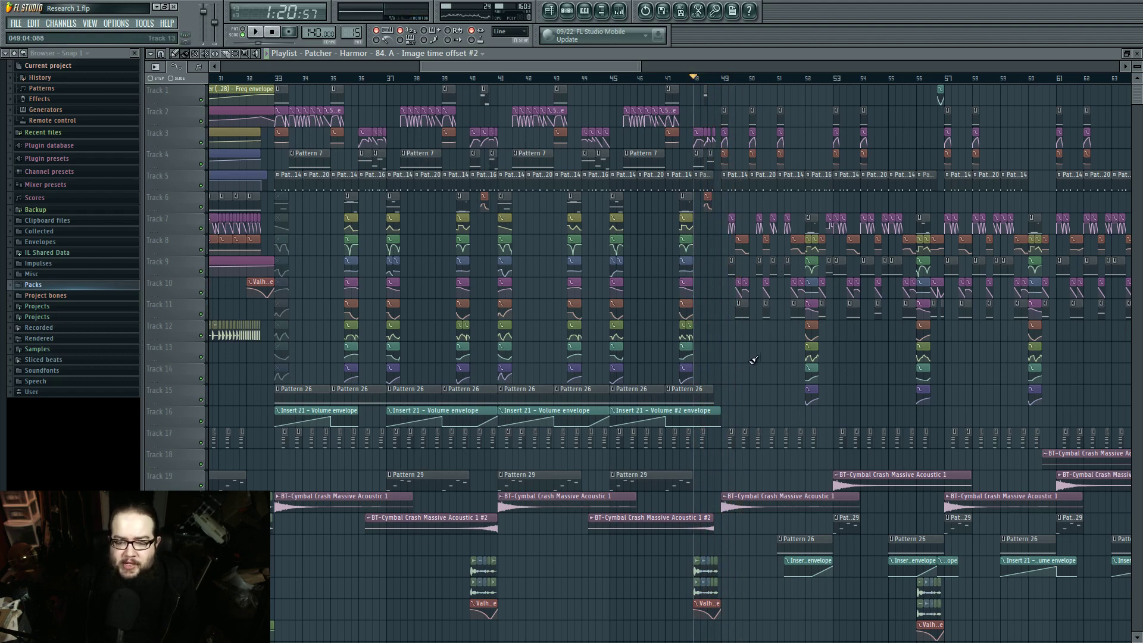
Step: Examine the second half of the drop and play it from bar 54 to the end of the arrangement
{"action": "scroll", "coordinate": [745, 357], "scroll_direction": "down", "scroll_amount": 2}
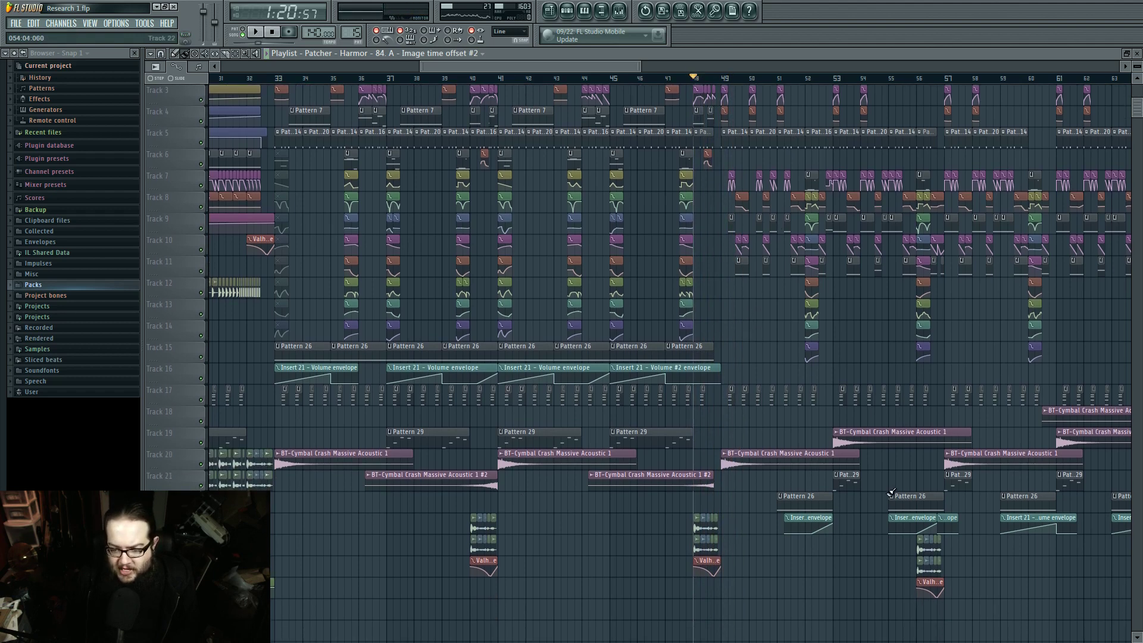
{"action": "scroll", "coordinate": [644, 526], "scroll_direction": "down", "scroll_amount": 4, "text": "ctrl"}
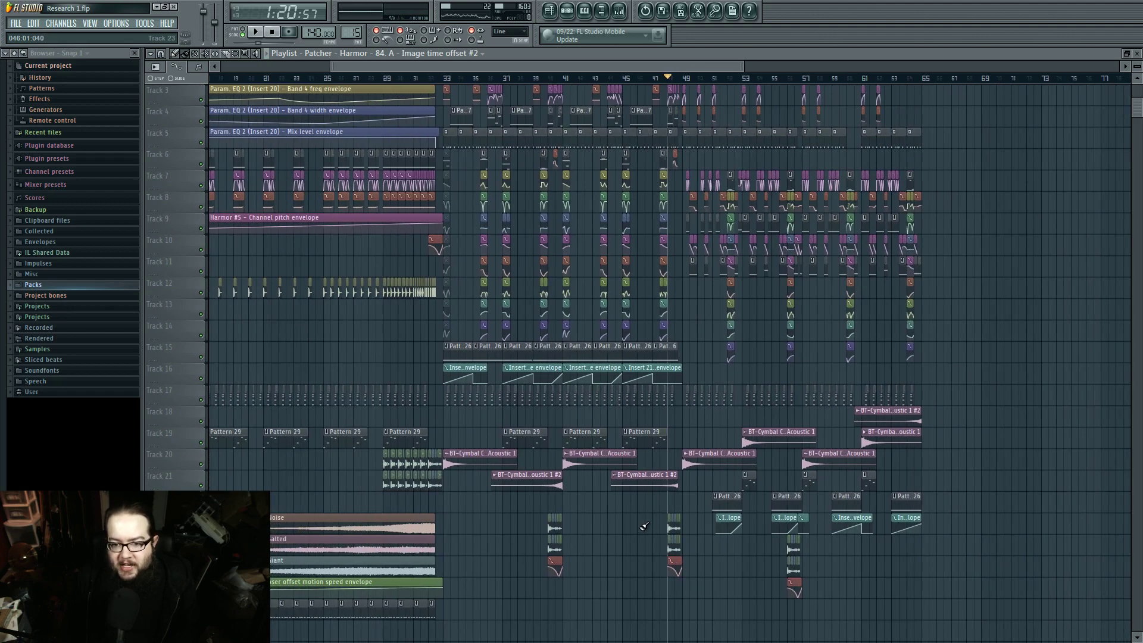
{"action": "scroll", "coordinate": [684, 441], "scroll_direction": "up", "scroll_amount": 2}
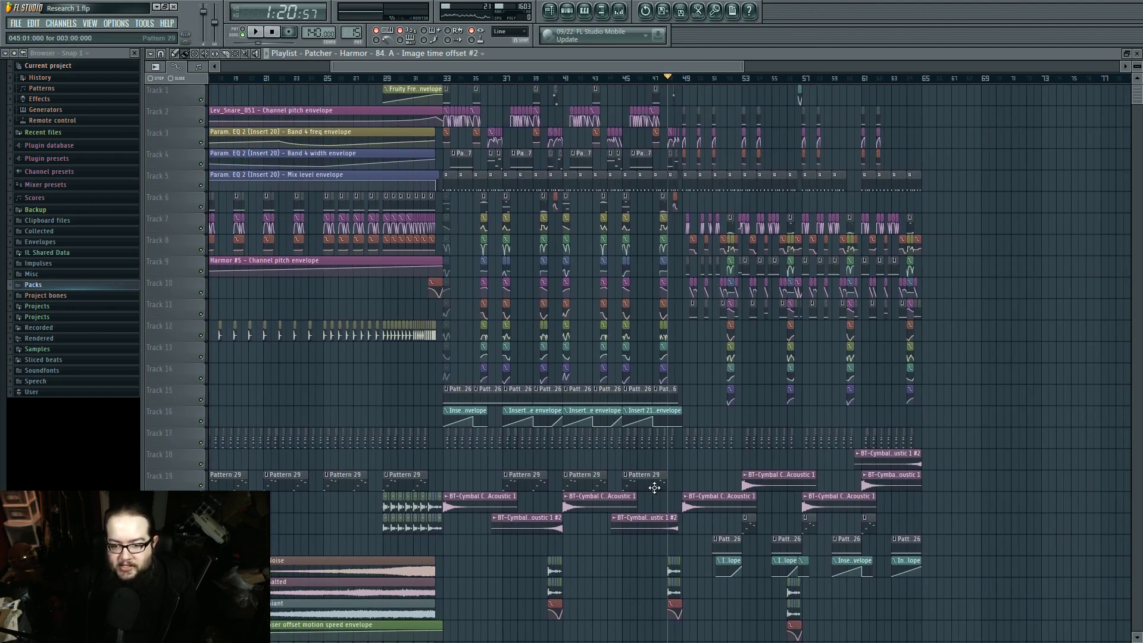
{"action": "scroll", "coordinate": [695, 390], "scroll_direction": "up", "scroll_amount": 4, "text": "ctrl"}
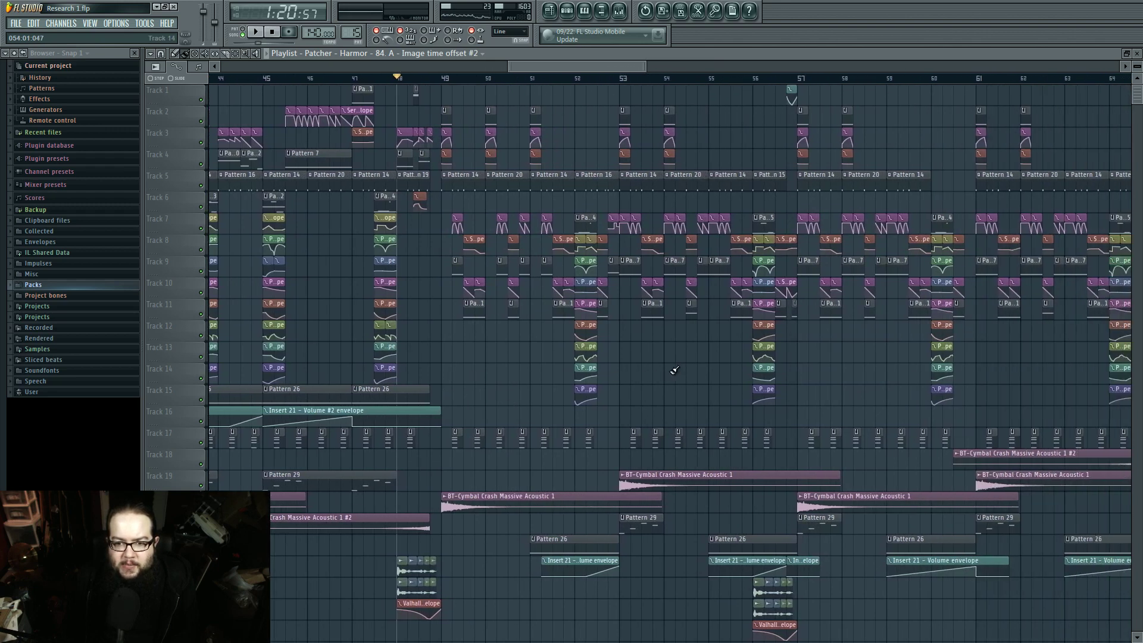
{"action": "scroll", "coordinate": [671, 370], "scroll_direction": "right", "scroll_amount": 3, "text": "shift"}
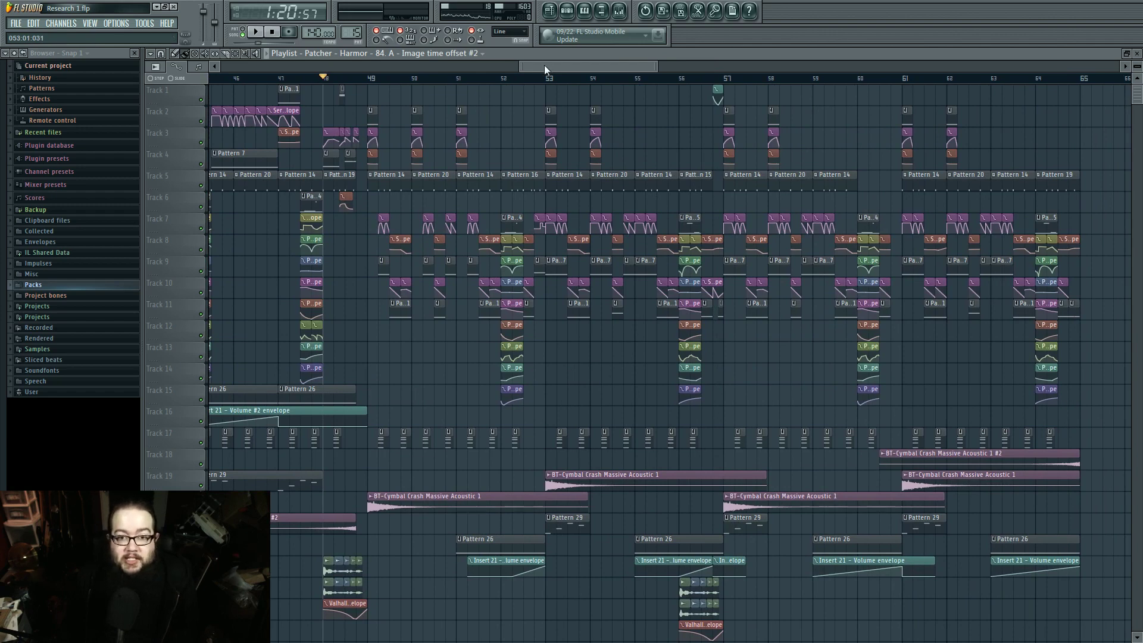
{"action": "left_click", "coordinate": [549, 83]}
{"action": "key", "text": "space"}
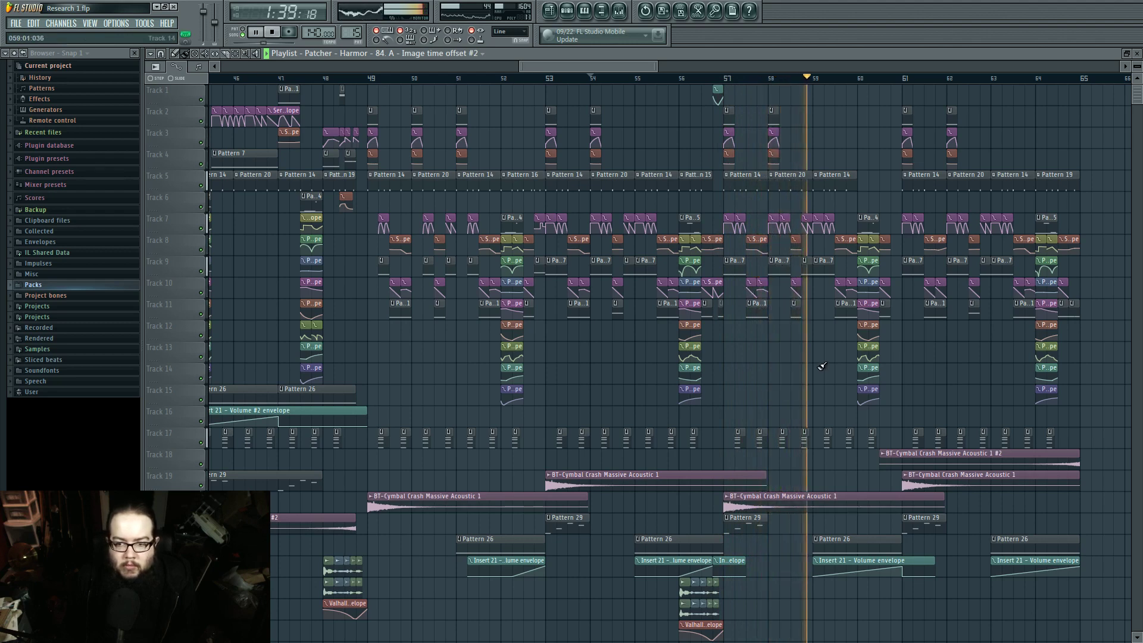
{"action": "scroll", "coordinate": [774, 357], "scroll_direction": "right", "scroll_amount": 2}
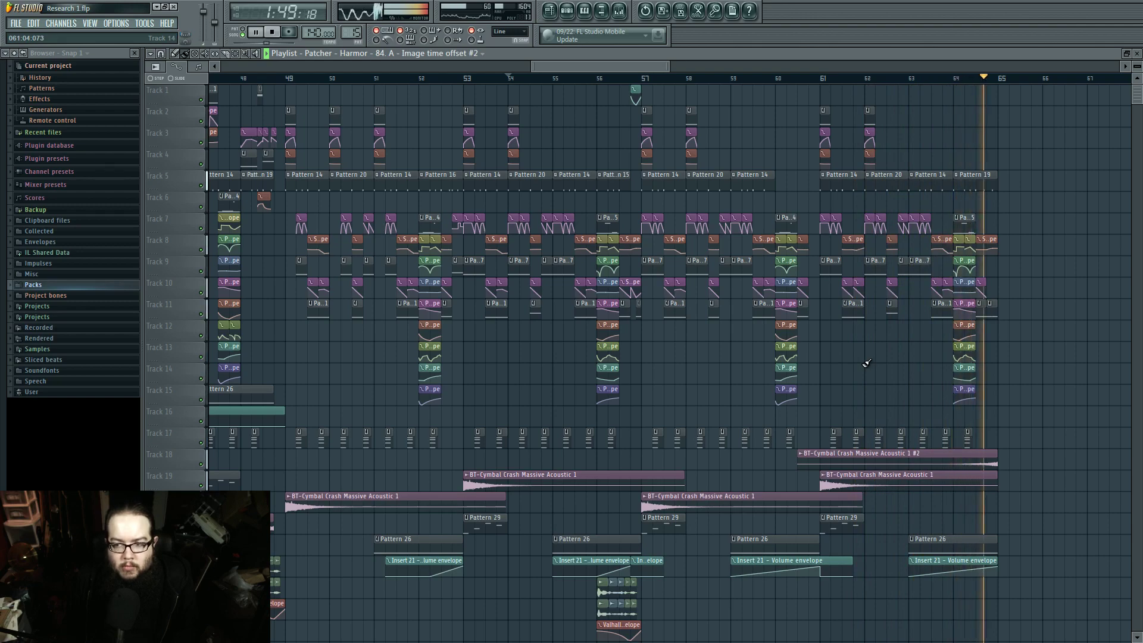
{"action": "key", "text": "space"}
{"action": "scroll", "coordinate": [867, 363], "scroll_direction": "down", "scroll_amount": 6}
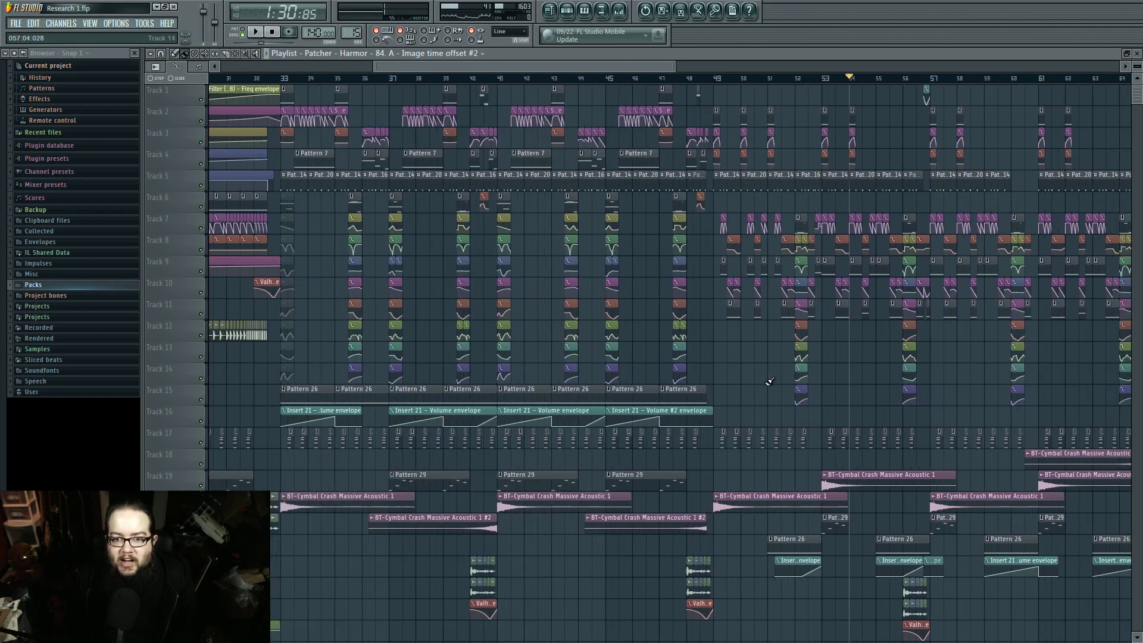
{"action": "scroll", "coordinate": [763, 380], "scroll_direction": "down", "scroll_amount": 4}
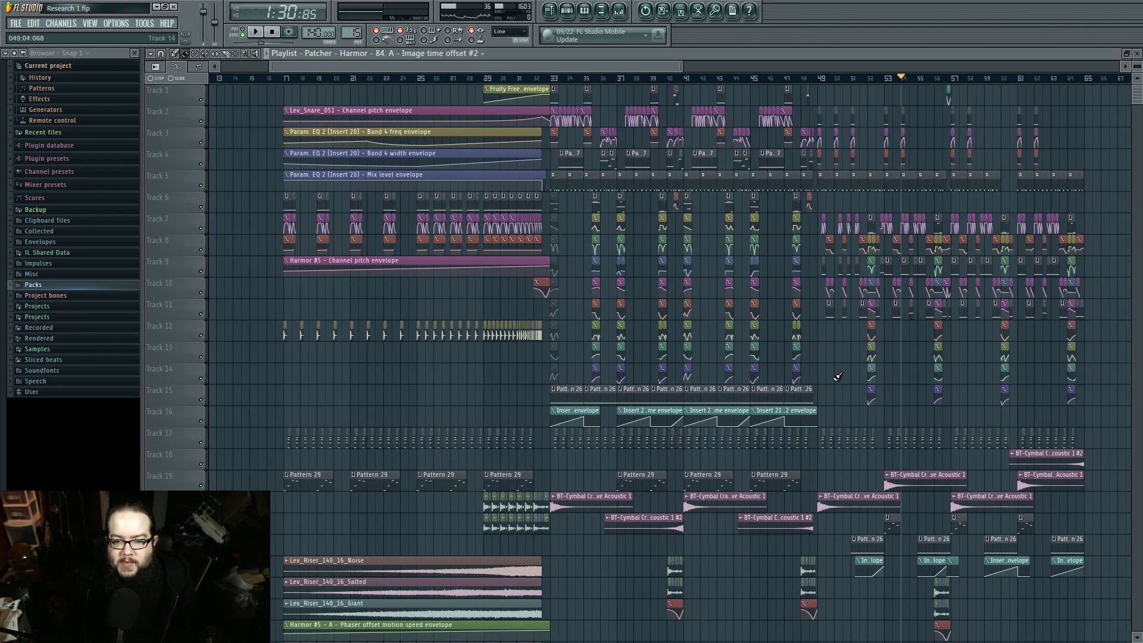
{"action": "scroll", "coordinate": [822, 381], "scroll_direction": "right", "scroll_amount": 1}
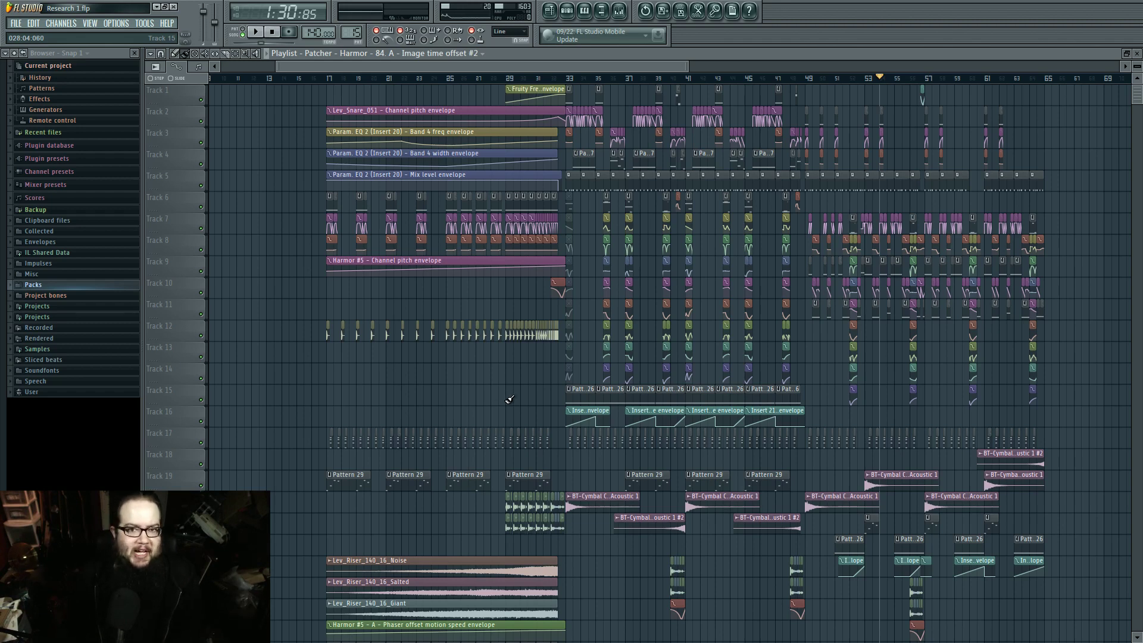
{"action": "scroll", "coordinate": [509, 398], "scroll_direction": "down", "scroll_amount": 1}
{"action": "scroll", "coordinate": [510, 399], "scroll_direction": "up", "scroll_amount": 1}
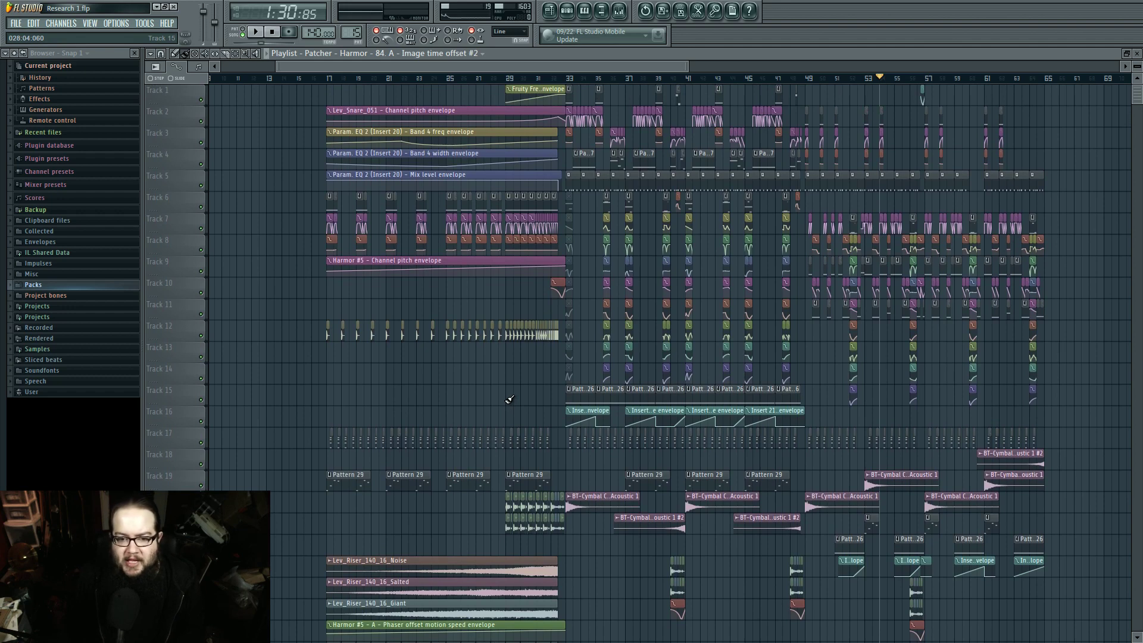